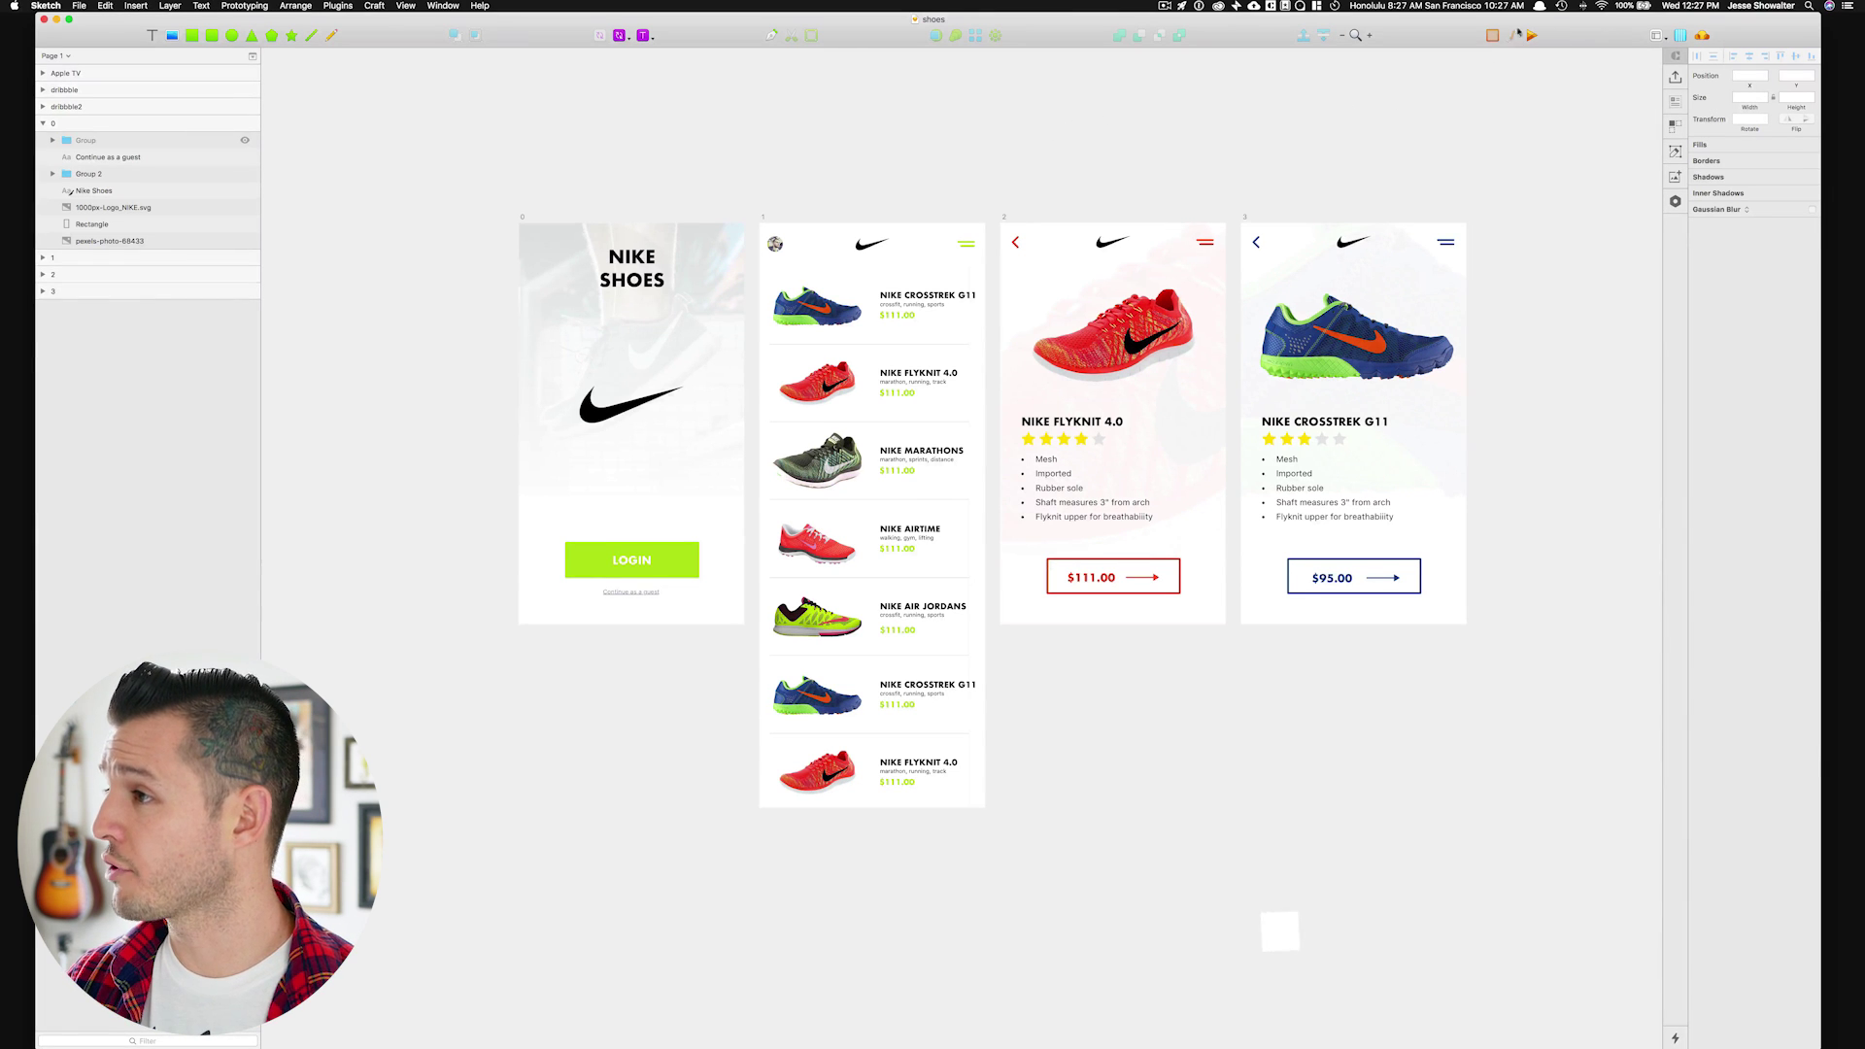
- Select the LOGIN button group on the login screen artboard 0 as the link source
{"action": "left_click", "coordinate": [244, 6]}
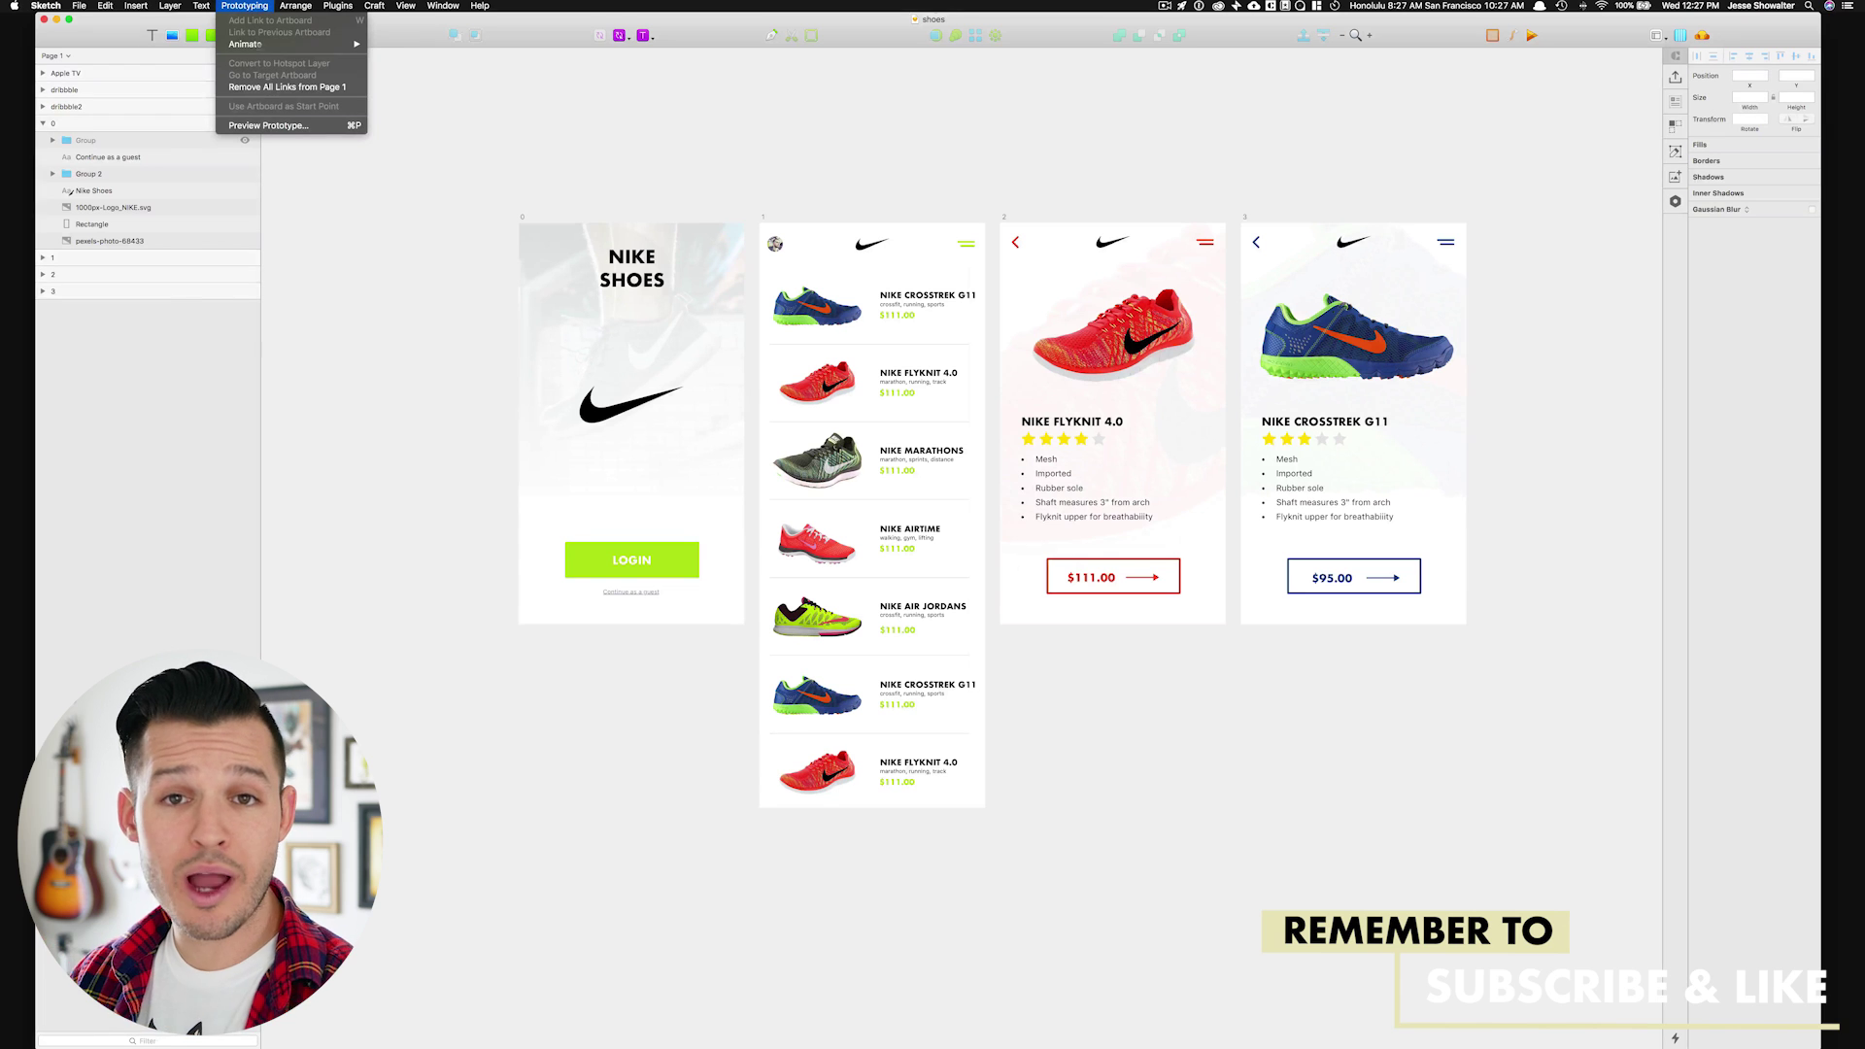
{"action": "left_click", "coordinate": [833, 93]}
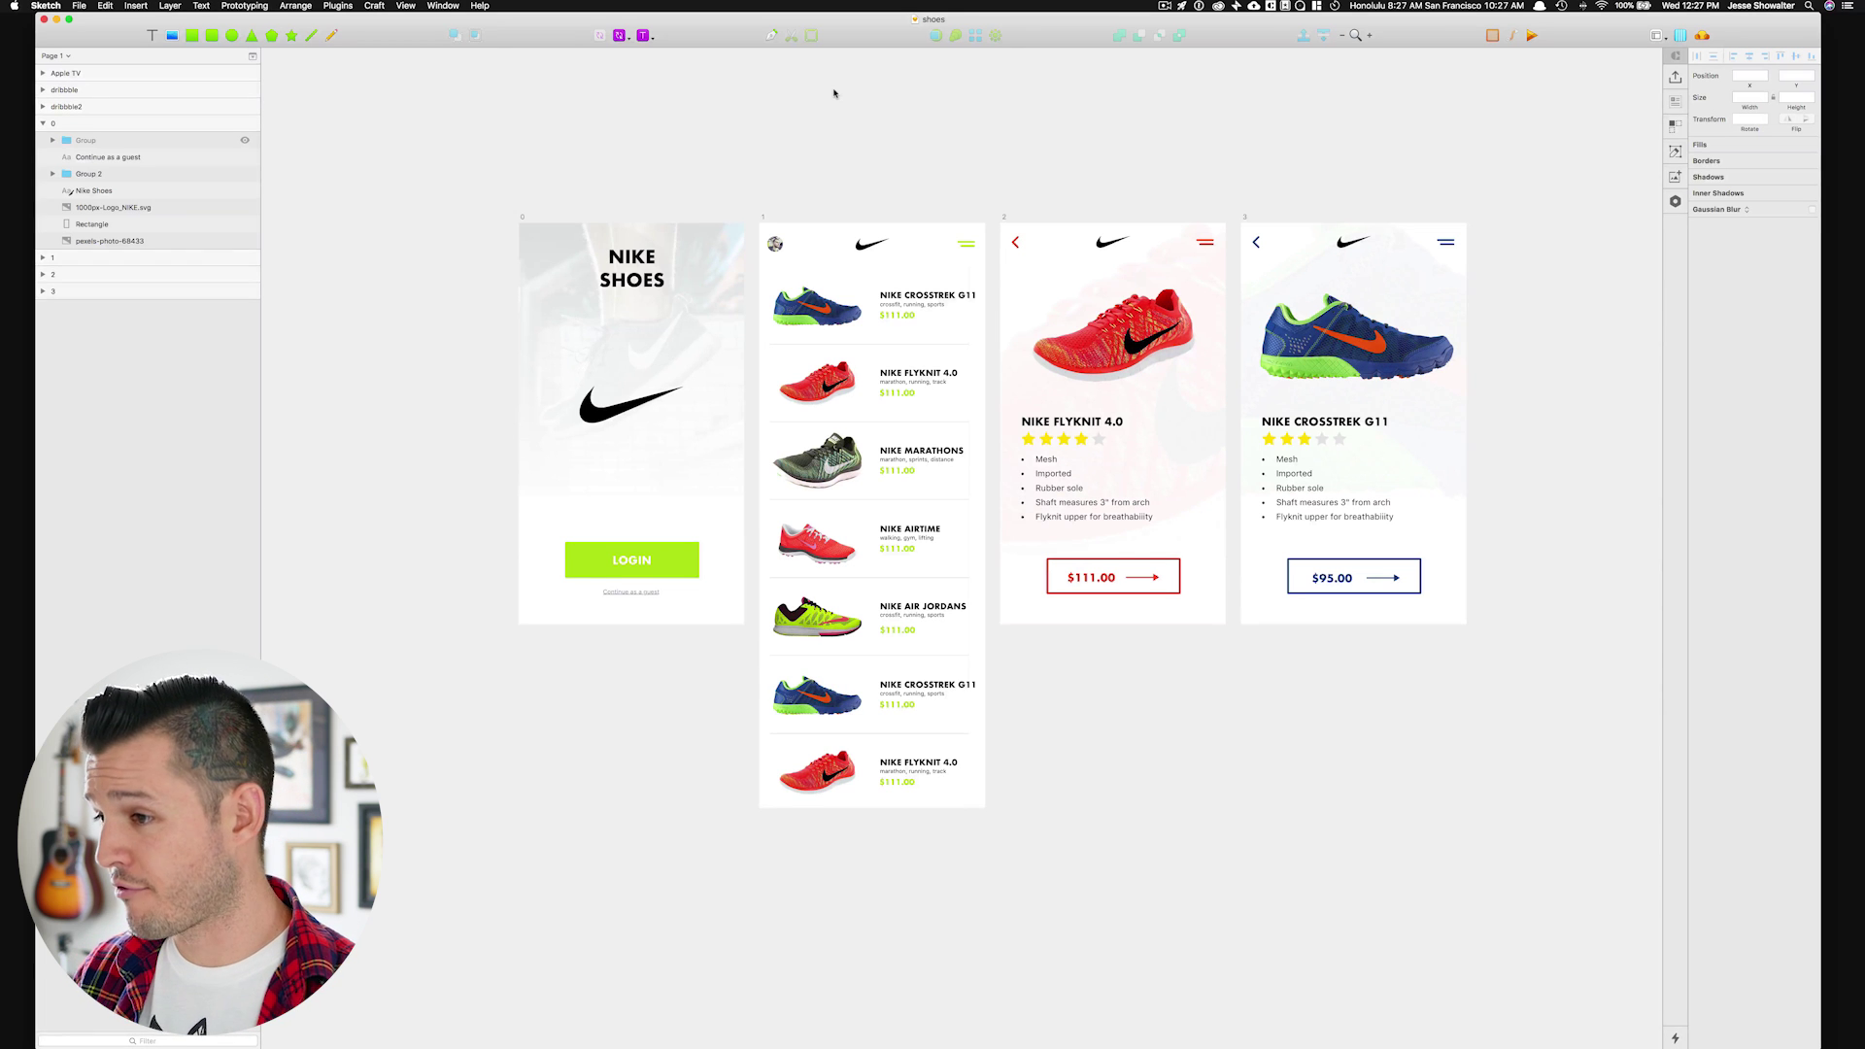
{"action": "left_click", "coordinate": [683, 571]}
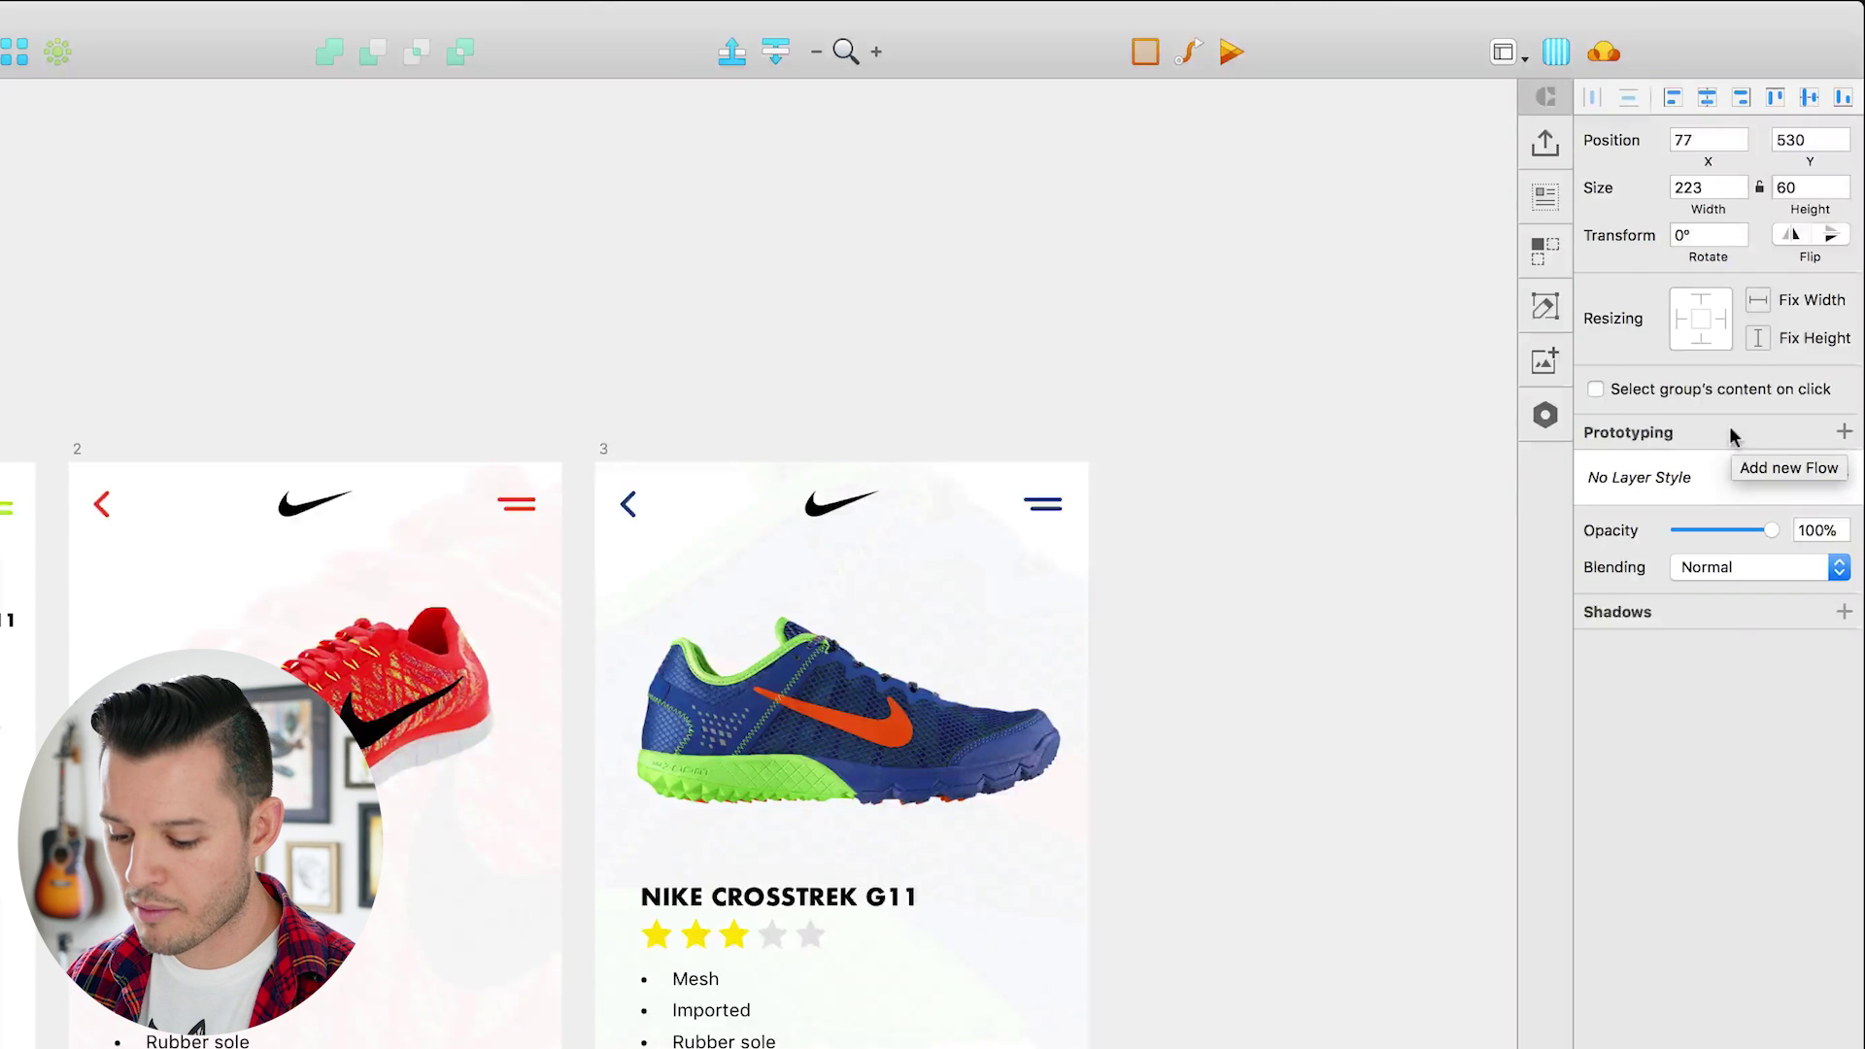
- Add a prototype link from the LOGIN button targeting artboard 1, the shoe list
{"action": "left_click", "coordinate": [1844, 431]}
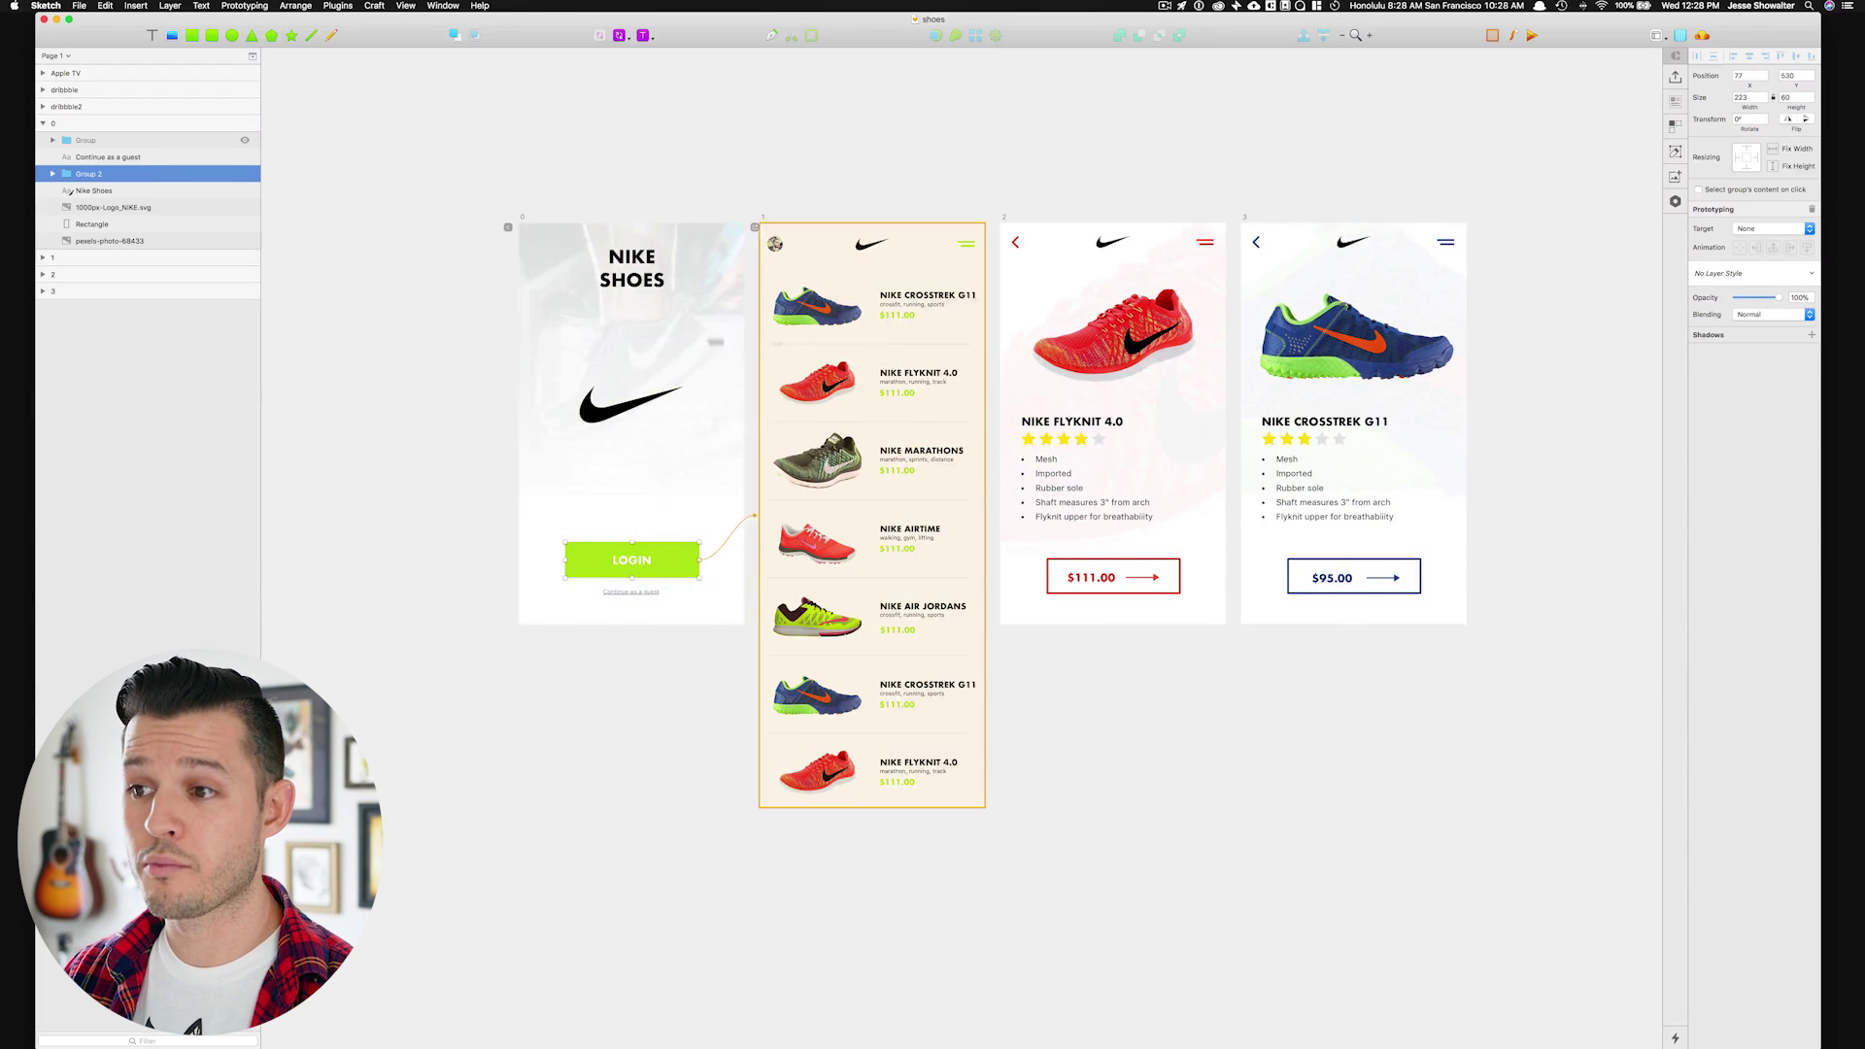
{"action": "left_click", "coordinate": [847, 259]}
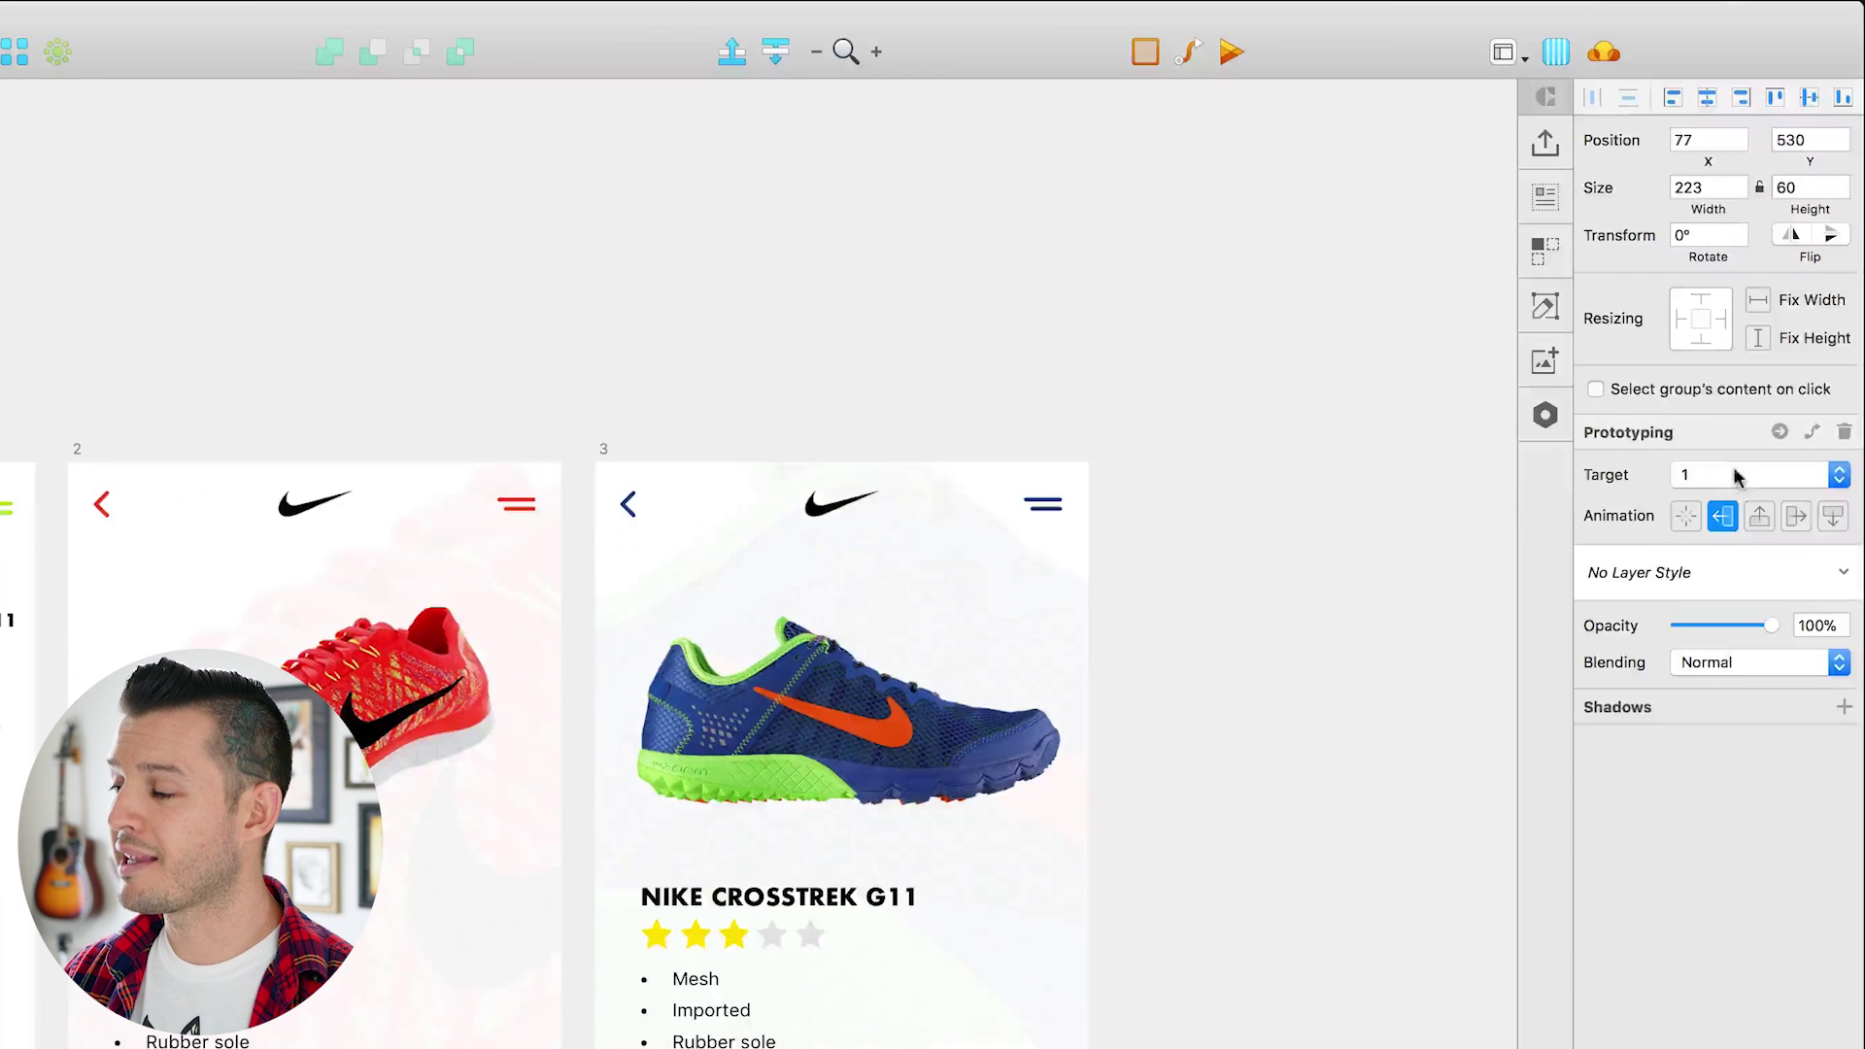
{"action": "left_click", "coordinate": [1737, 476]}
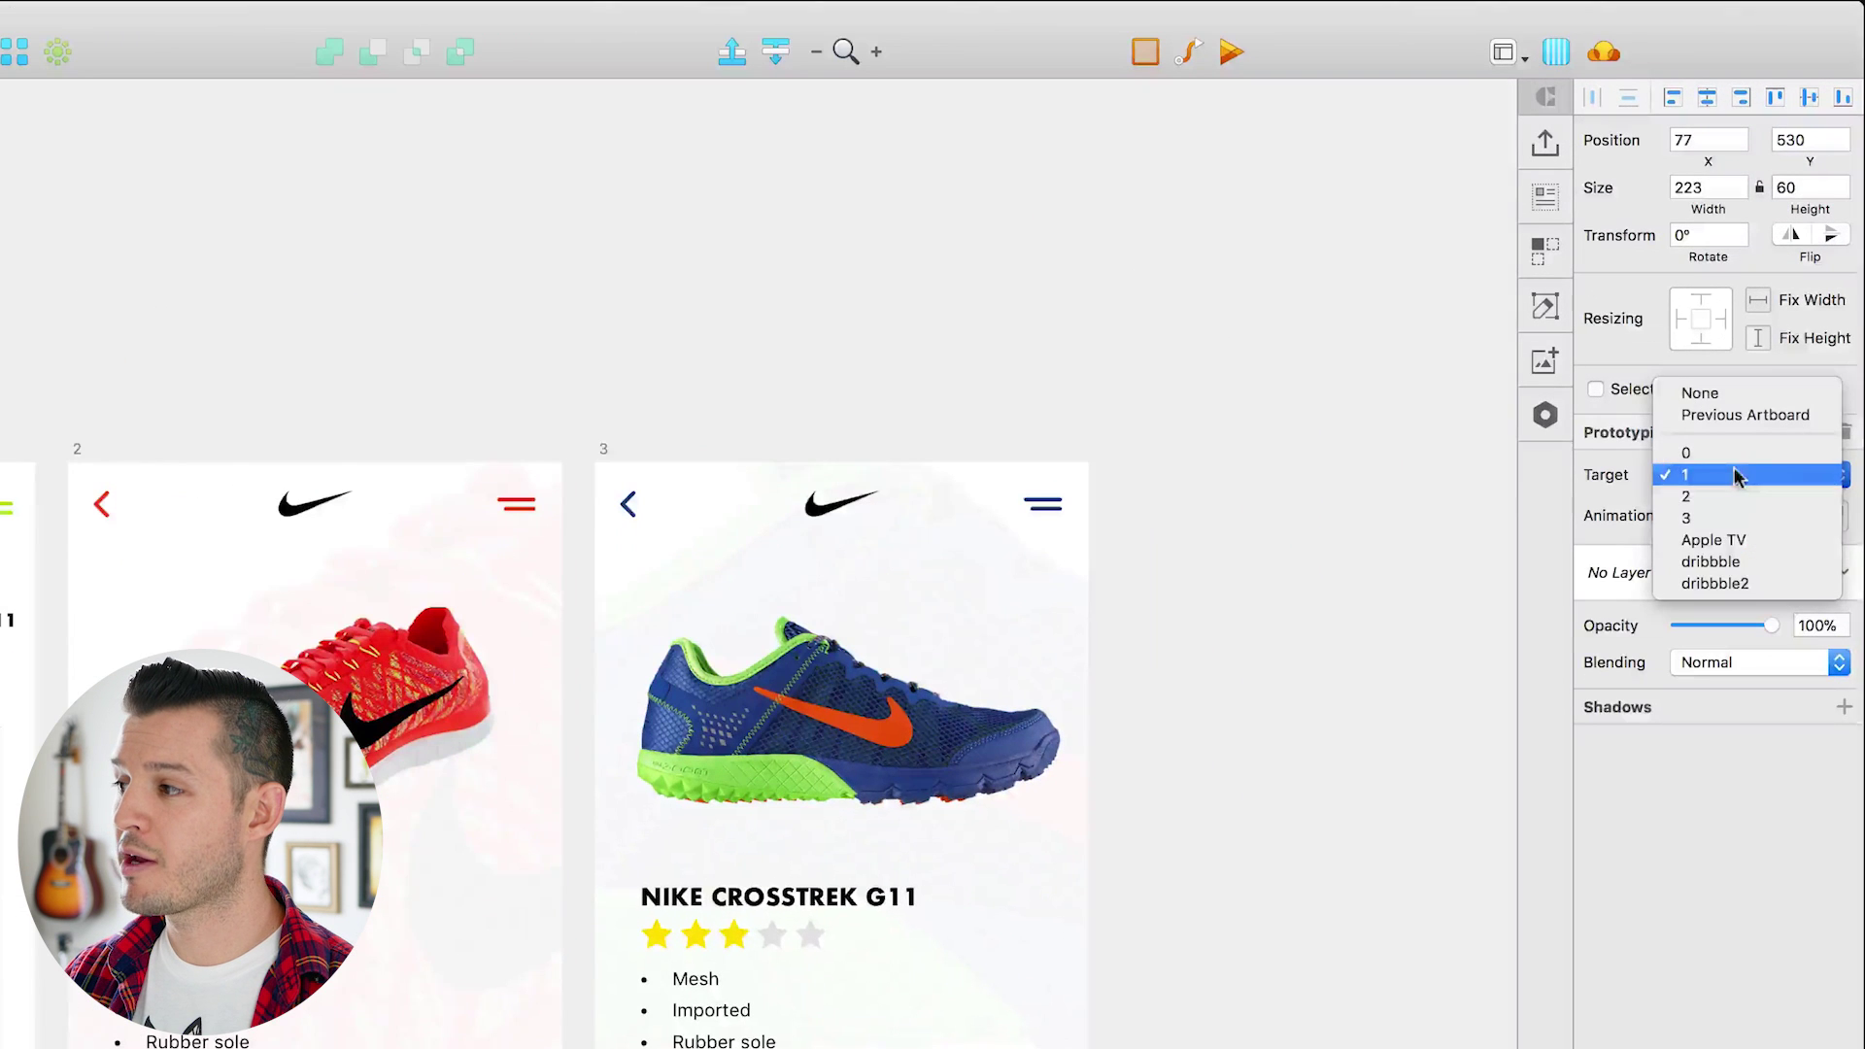
{"action": "left_click", "coordinate": [1739, 479]}
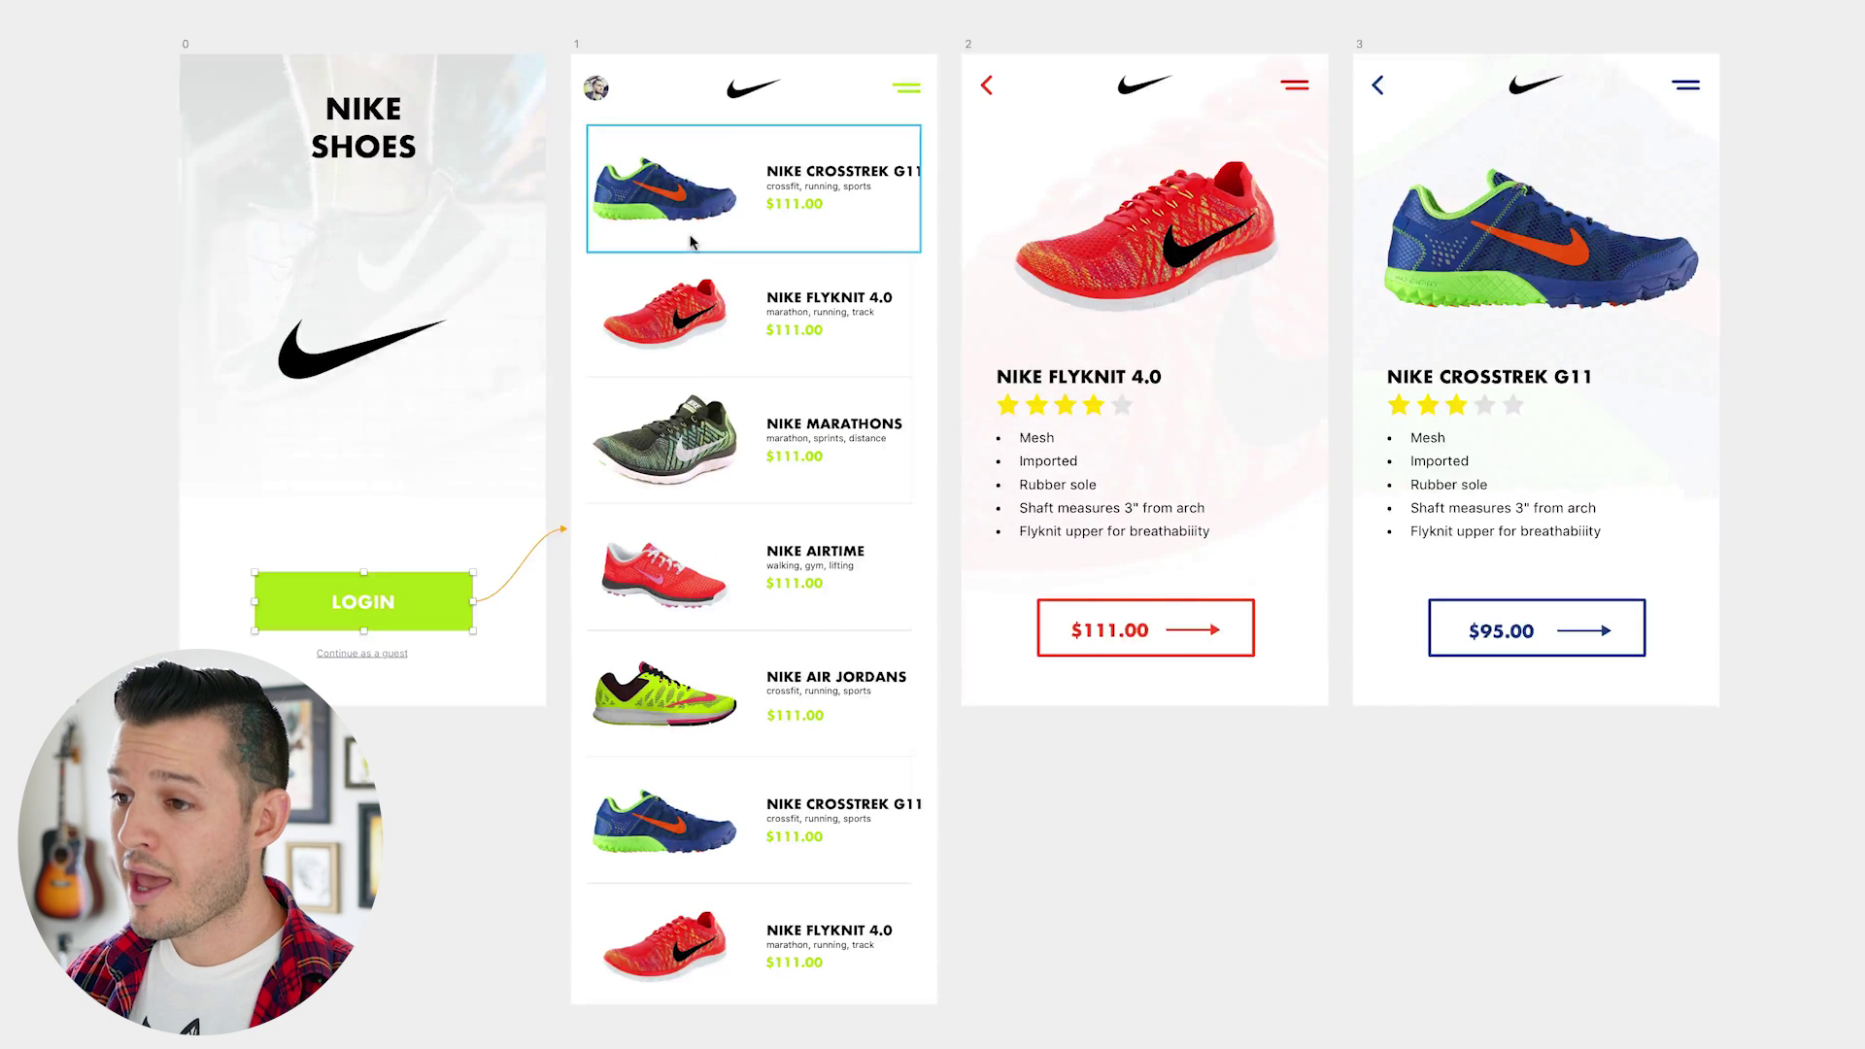
- Link the CROSSTREK G11 and FLYKNIT 4.0 rows to their detail pages, with back arrows to Previous Artboard
{"action": "left_click", "coordinate": [692, 242]}
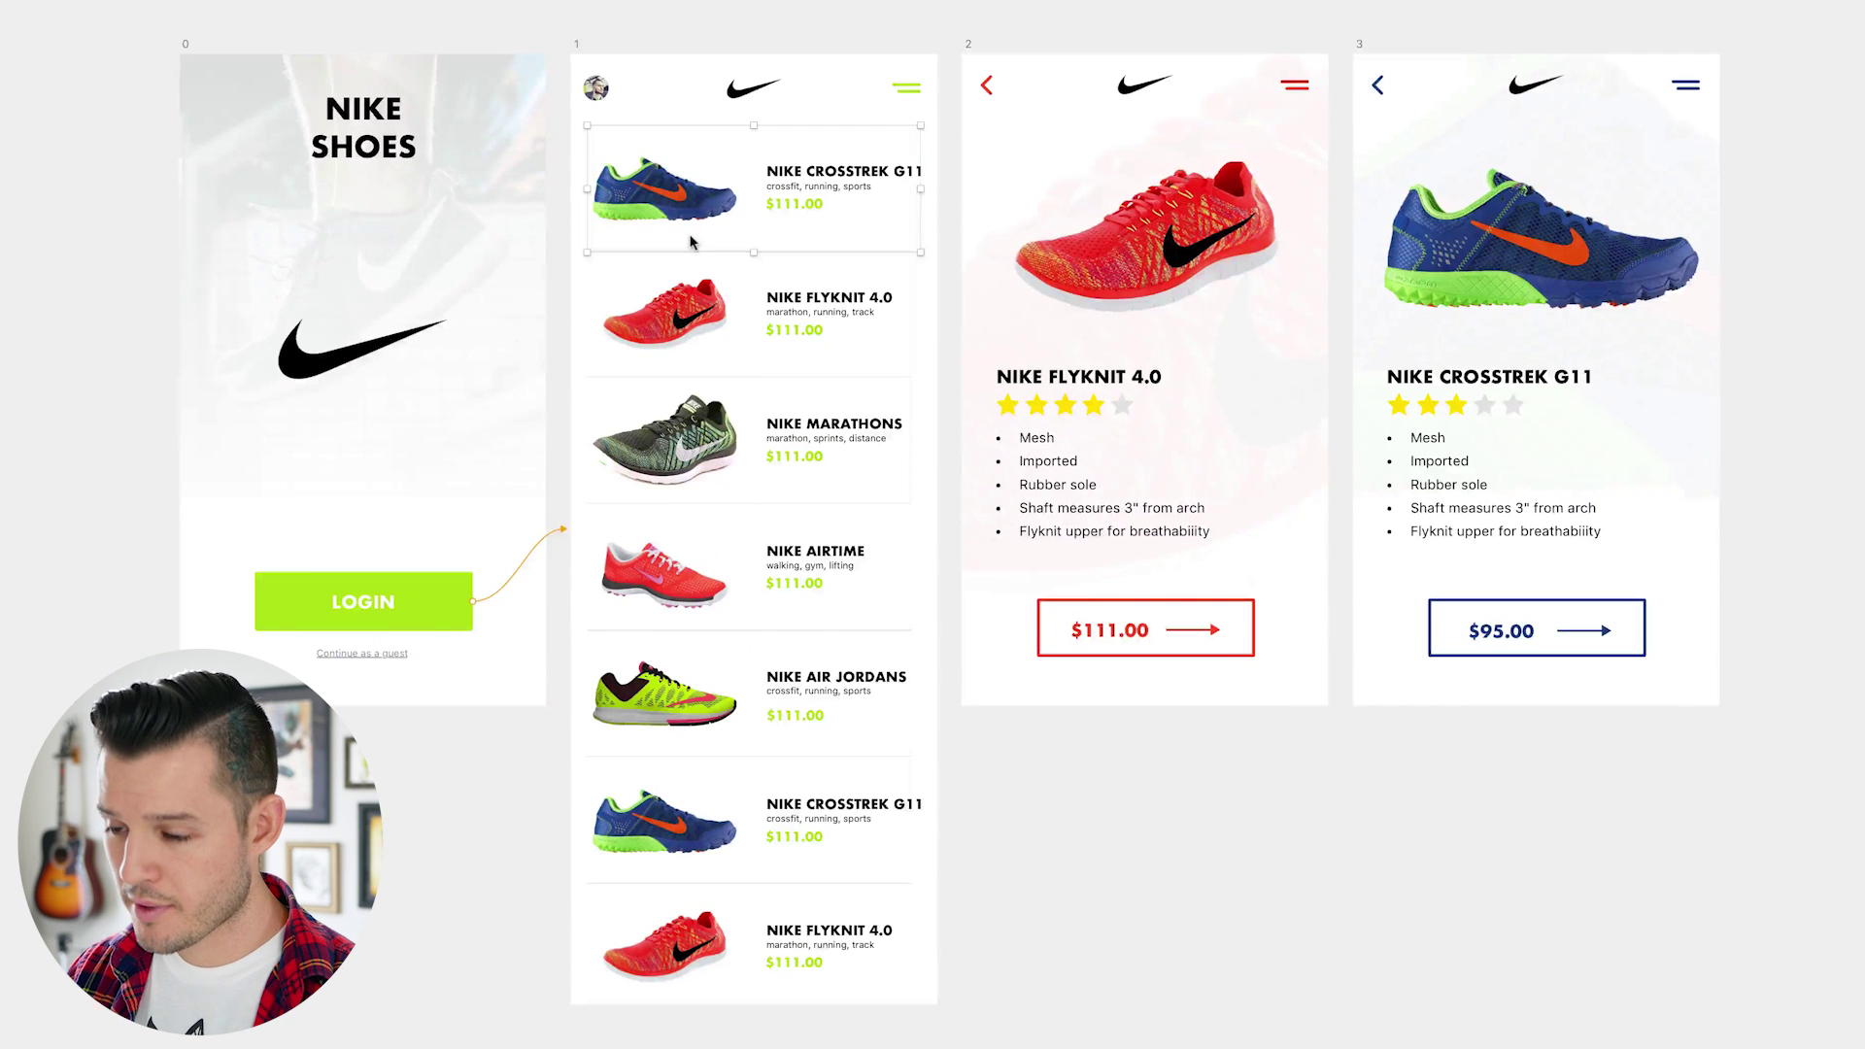
{"action": "key", "text": "w"}
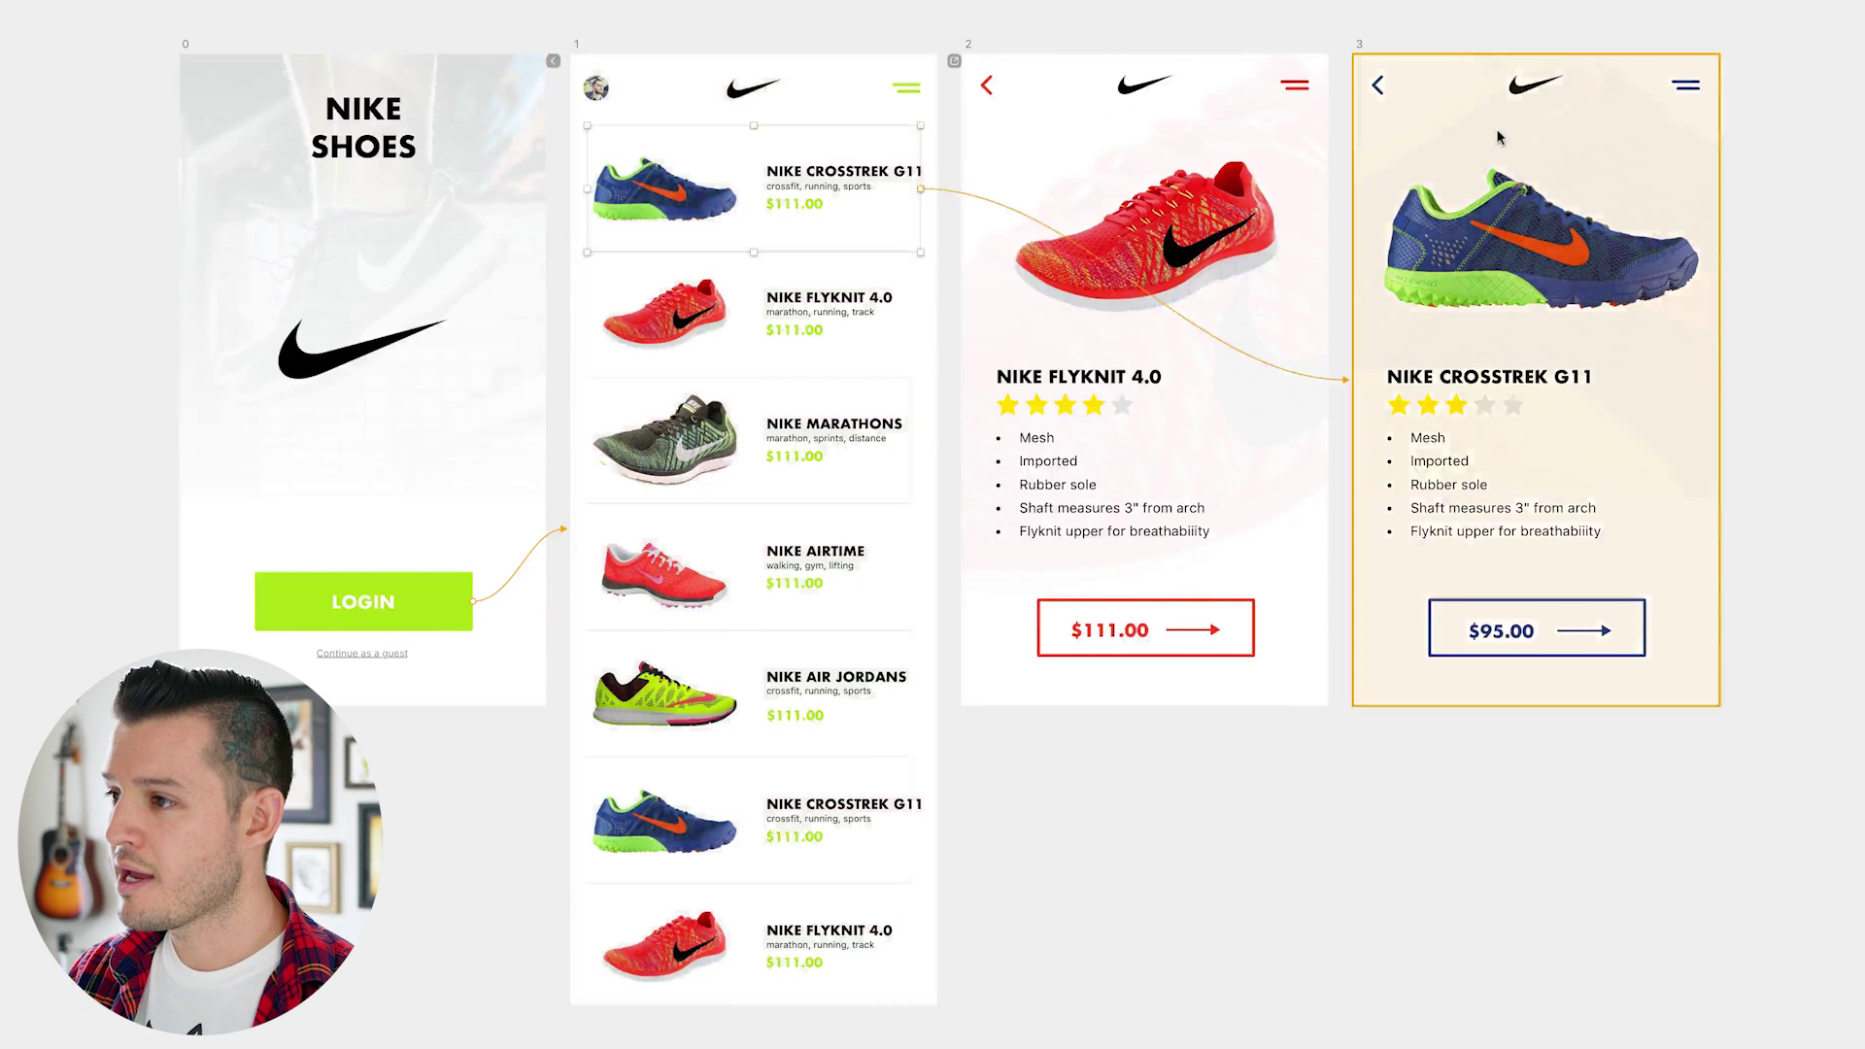
{"action": "left_click", "coordinate": [1499, 137]}
{"action": "left_click", "coordinate": [732, 347]}
{"action": "key", "text": "w"}
{"action": "left_click_drag", "start_coordinate": [731, 347], "coordinate": [1147, 243]}
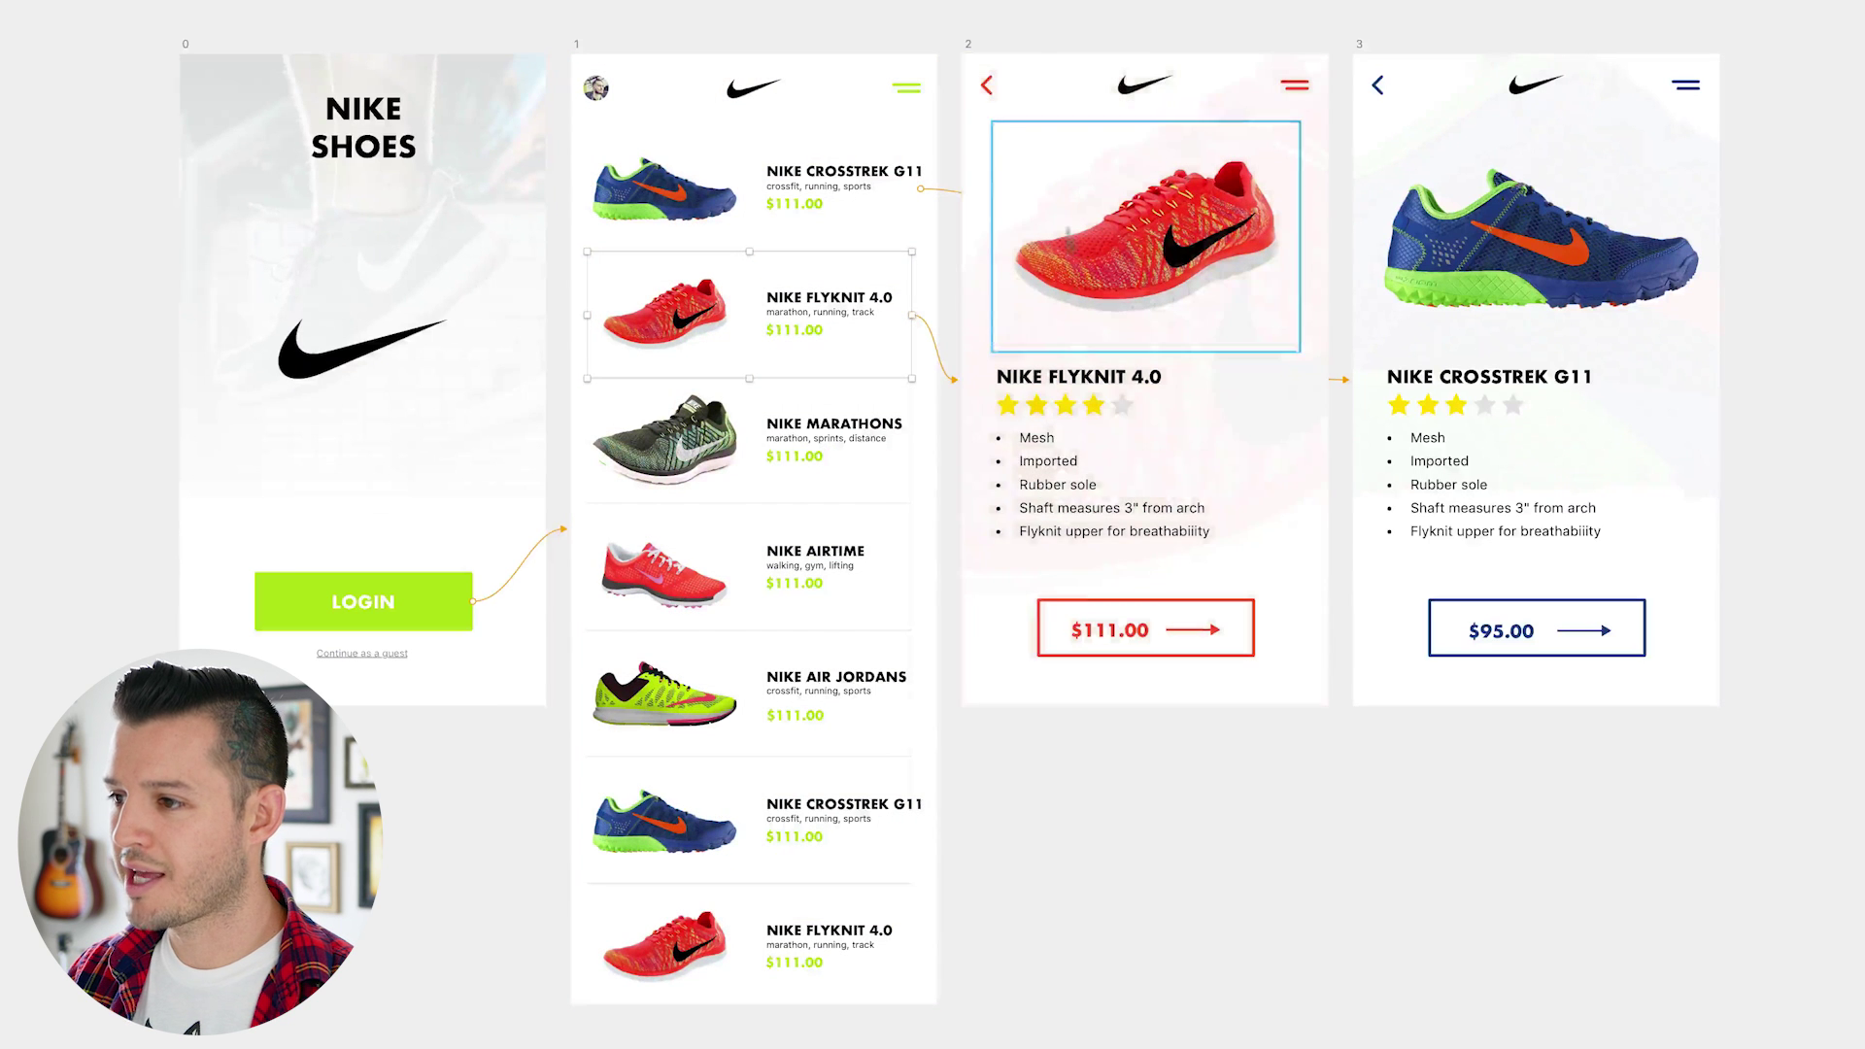
{"action": "left_click", "coordinate": [986, 89]}
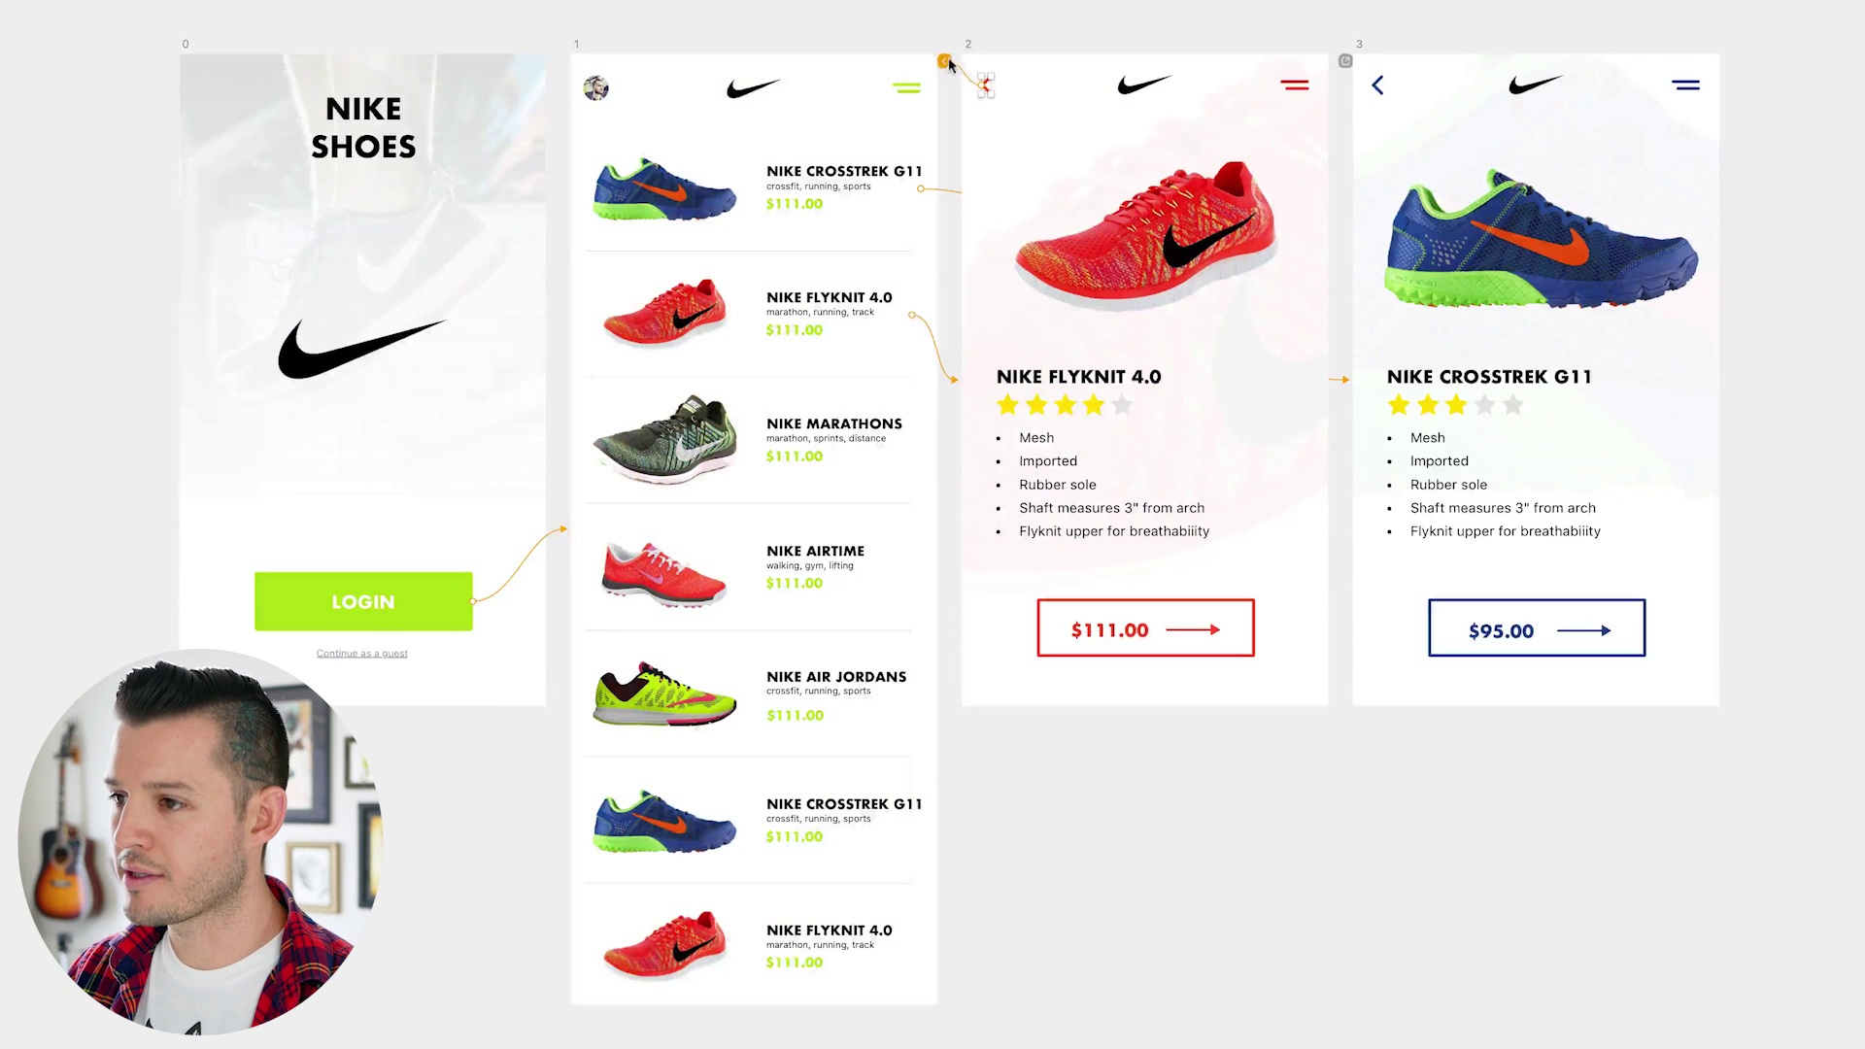
{"action": "left_click", "coordinate": [1376, 86]}
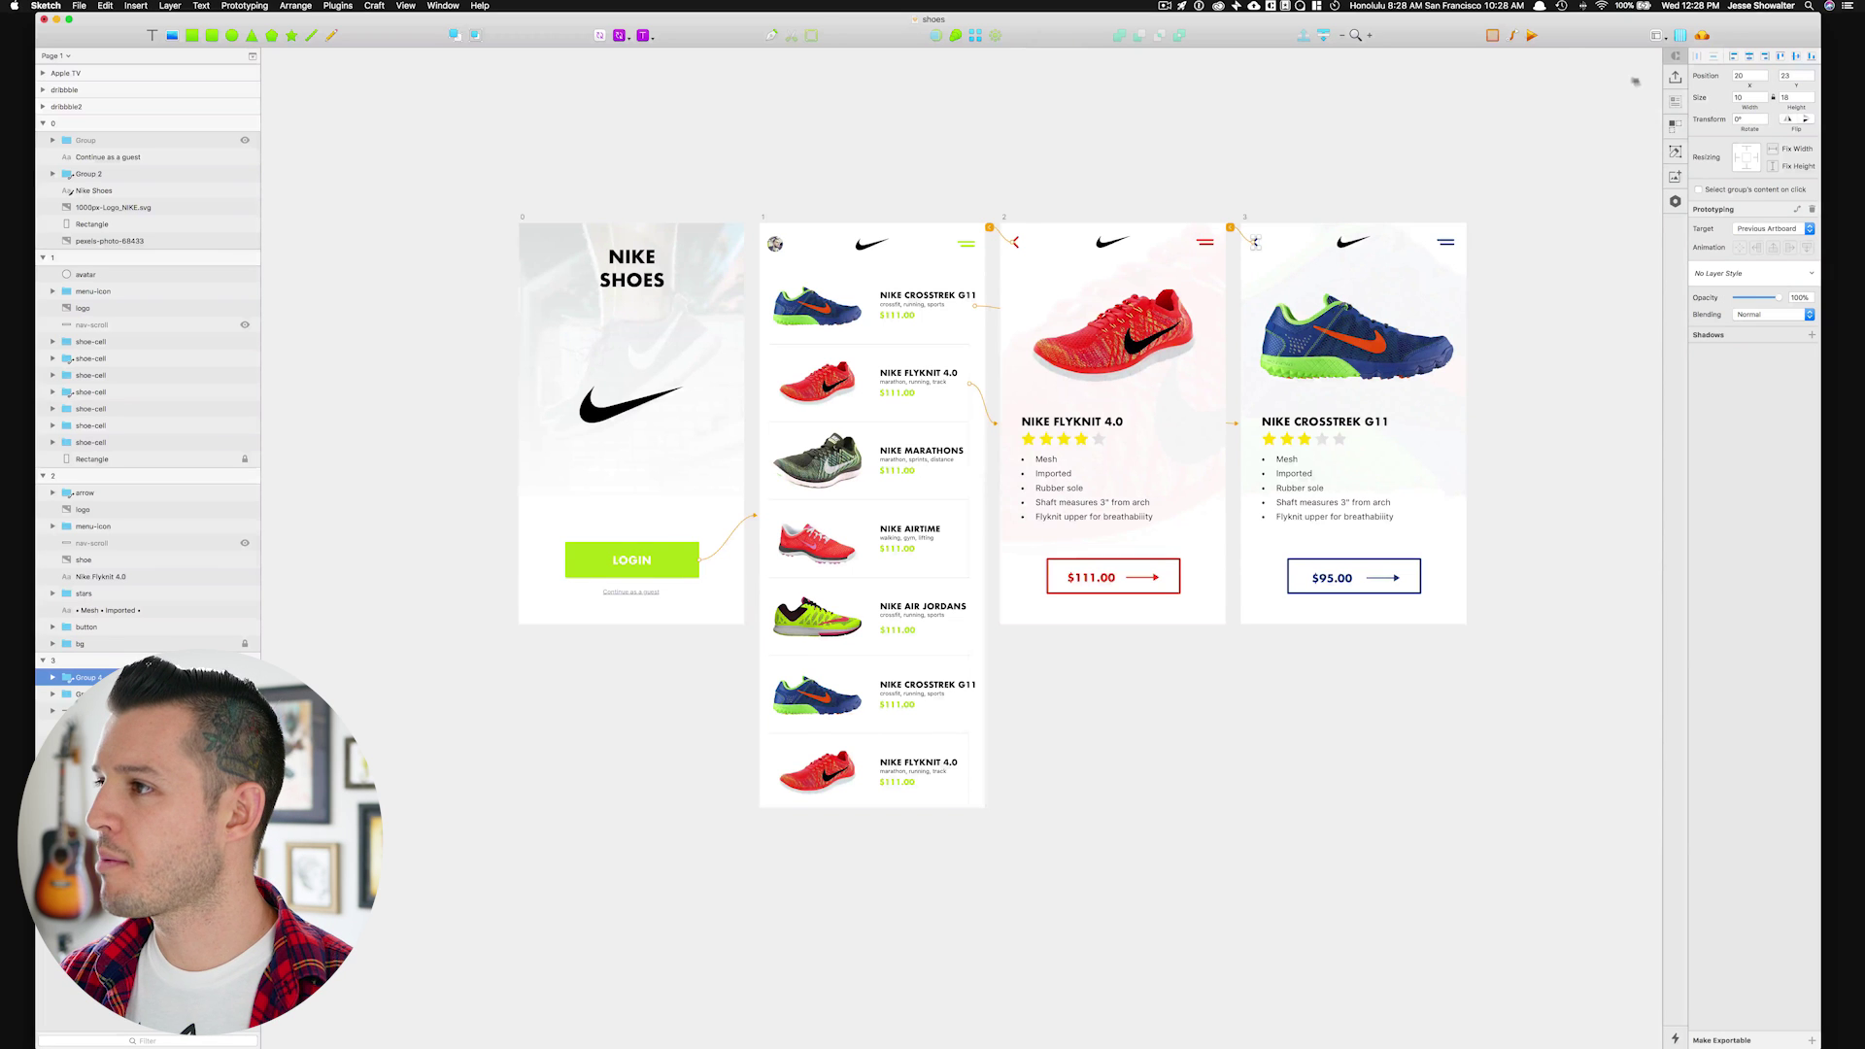
- Start the prototype preview at the login screen, artboard 0, and move its window aside
{"action": "left_click", "coordinate": [1531, 36]}
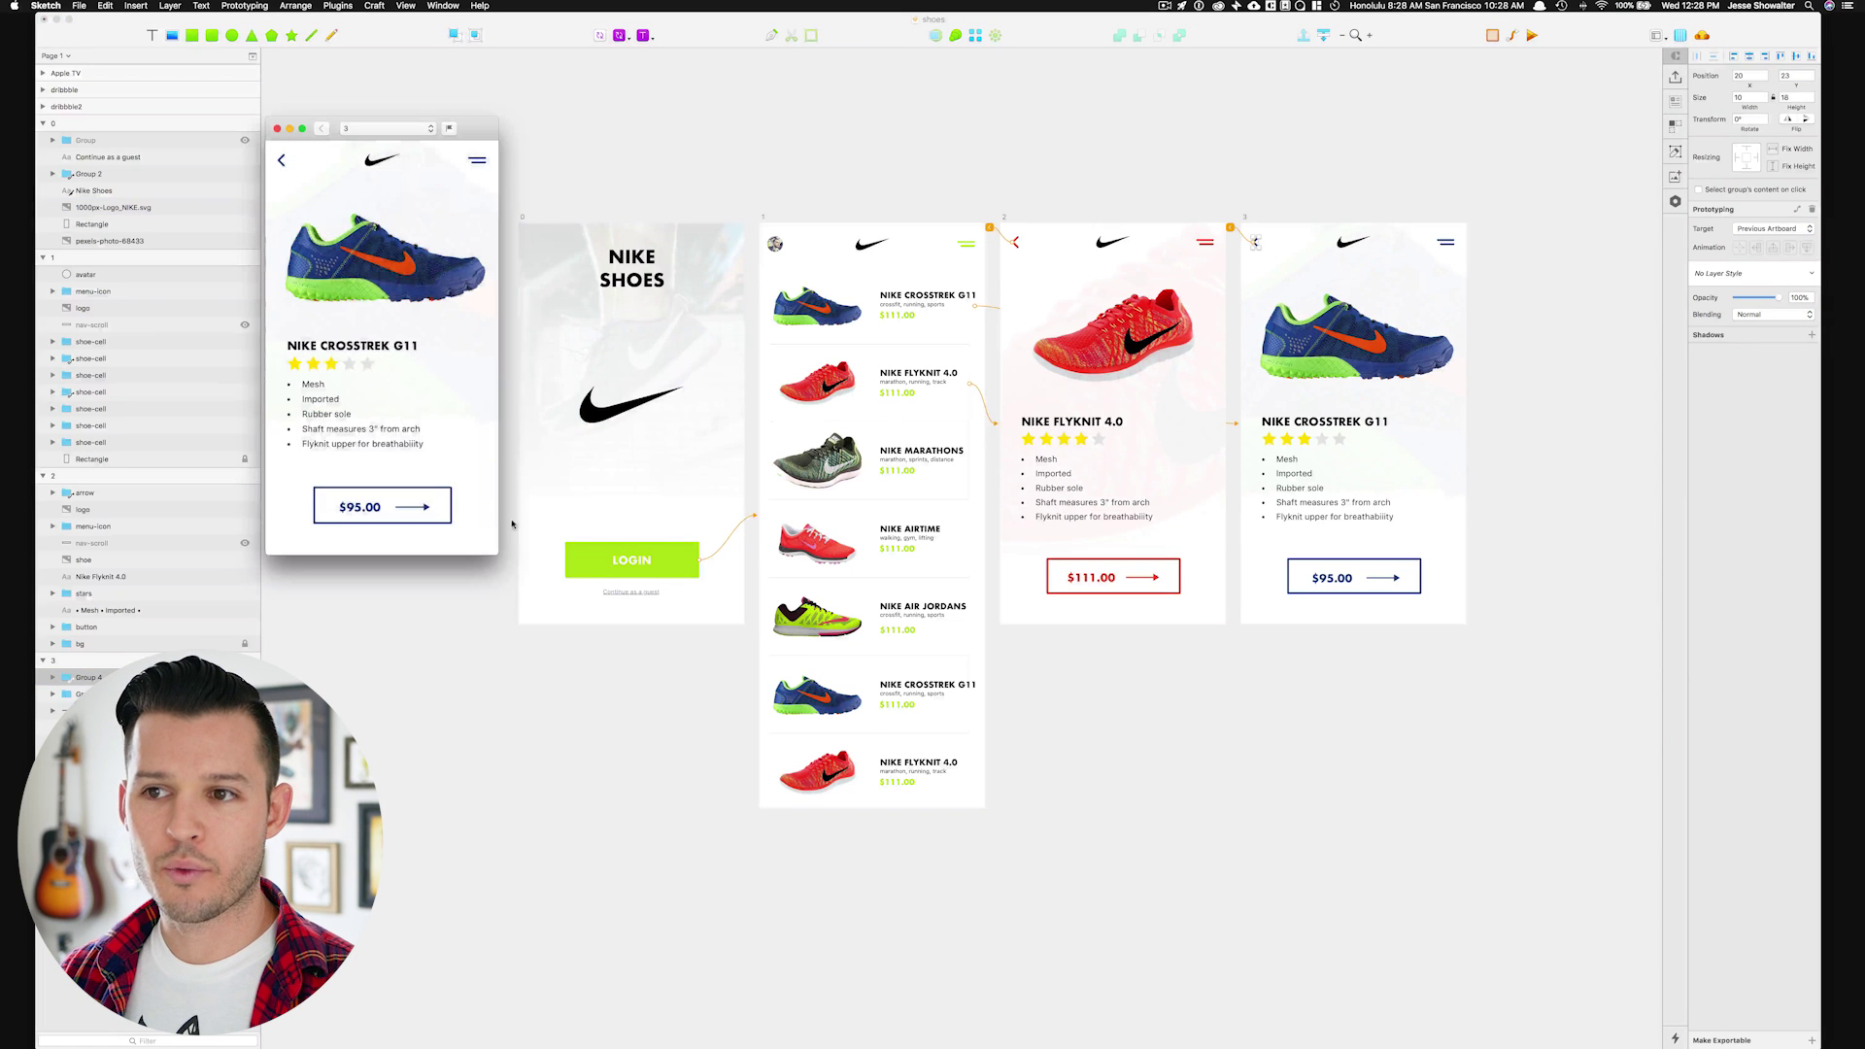
{"action": "left_click", "coordinate": [386, 128]}
{"action": "left_click", "coordinate": [374, 73]}
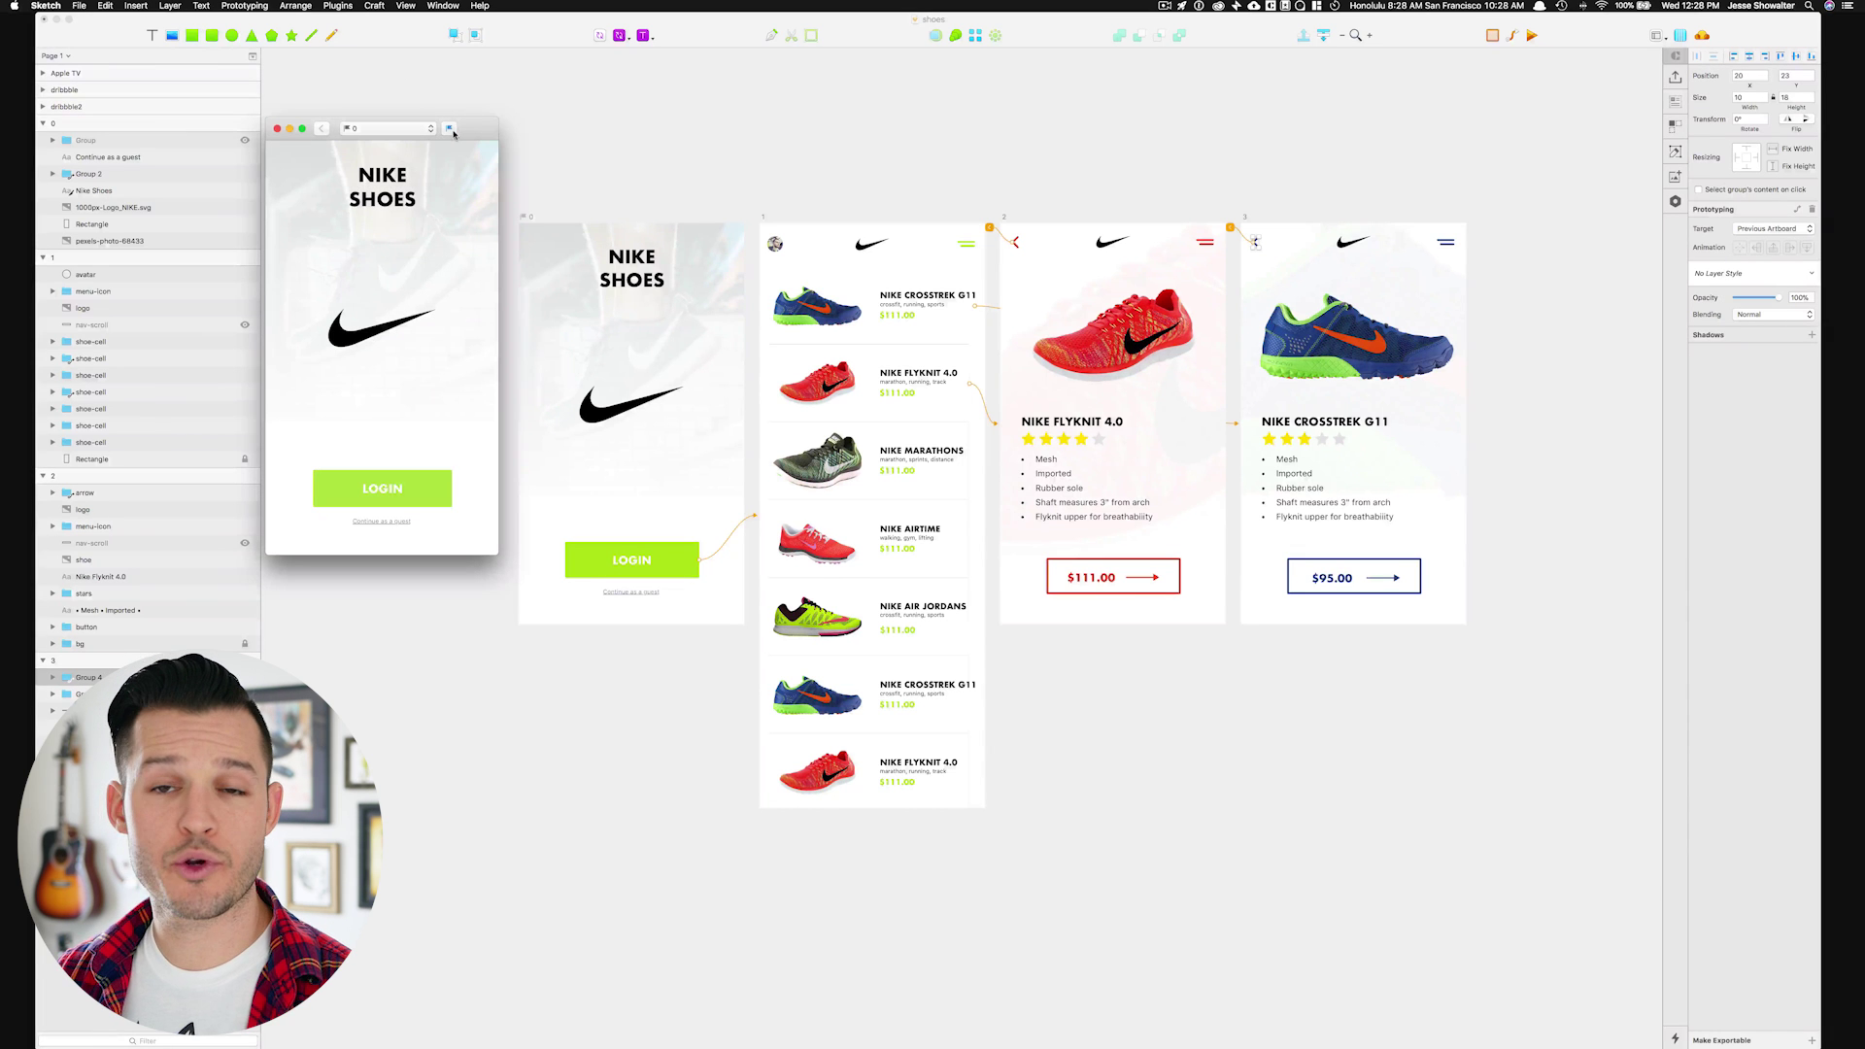
{"action": "left_click_drag", "start_coordinate": [472, 131], "coordinate": [1100, 404]}
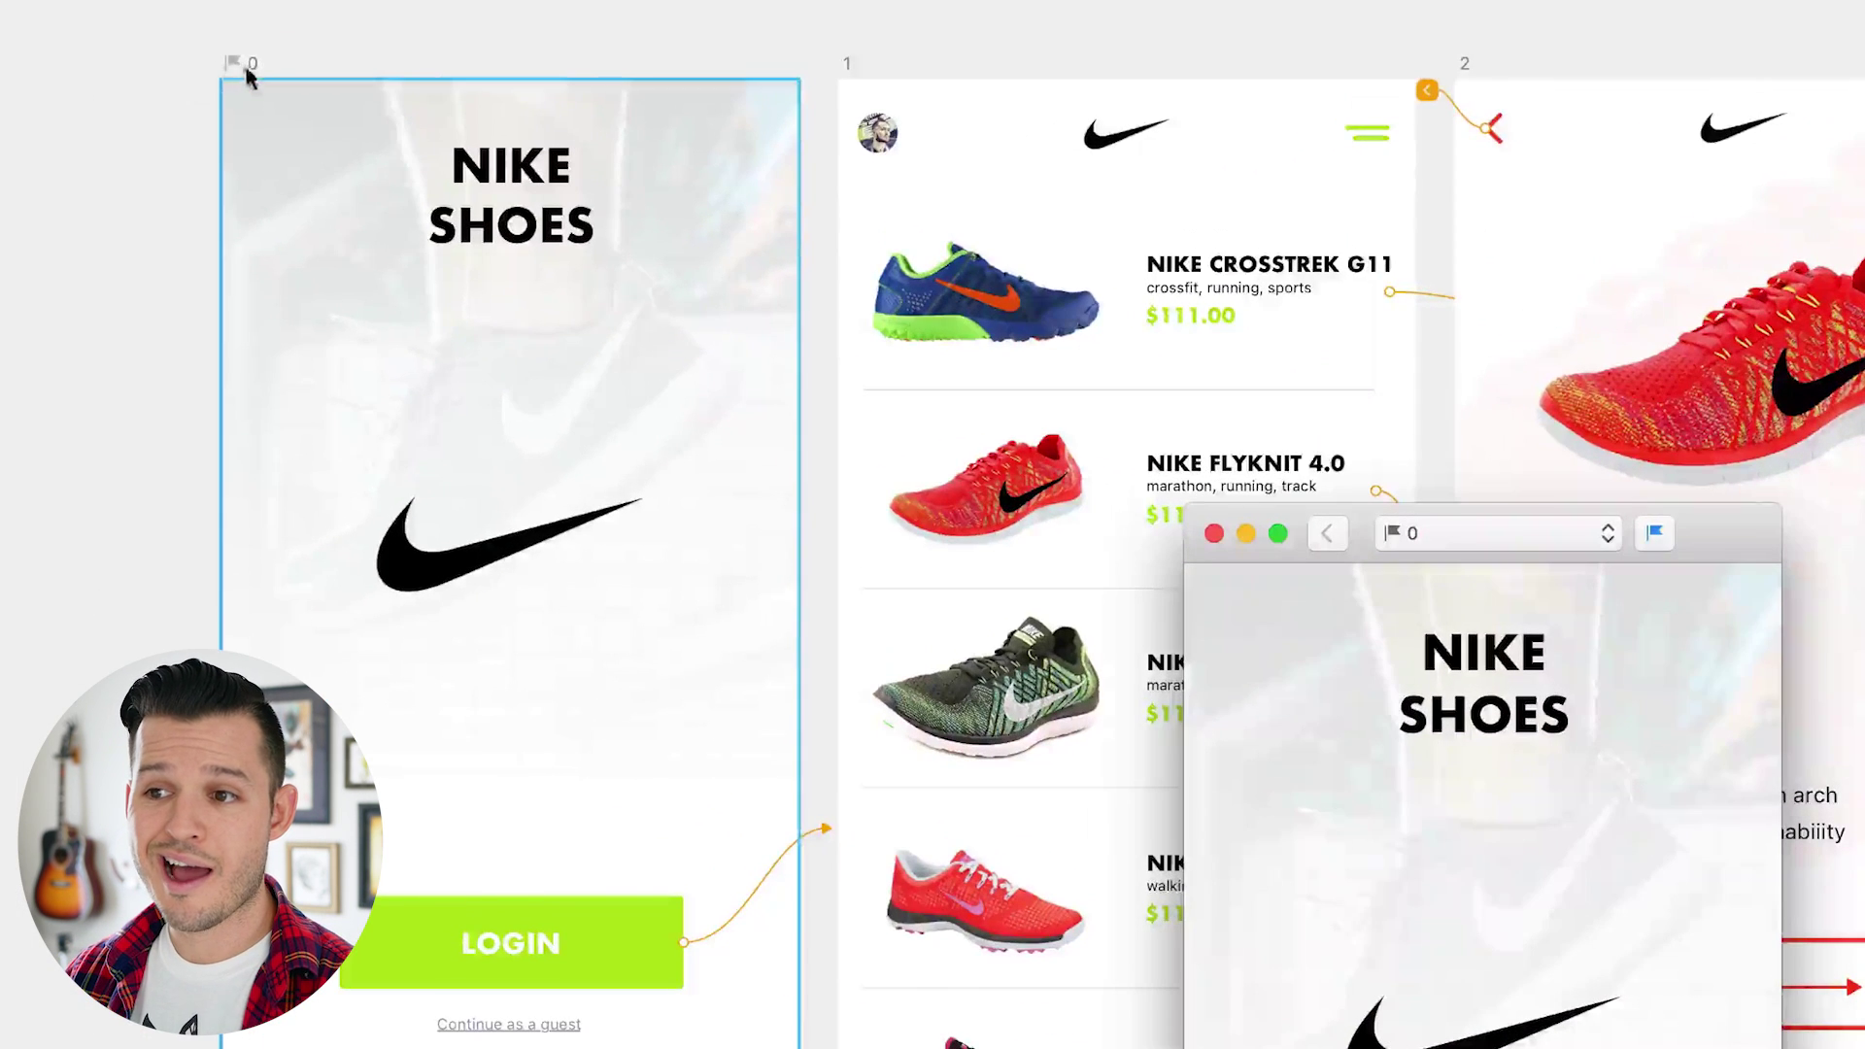
{"action": "left_click_drag", "start_coordinate": [1720, 525], "coordinate": [318, 0]}
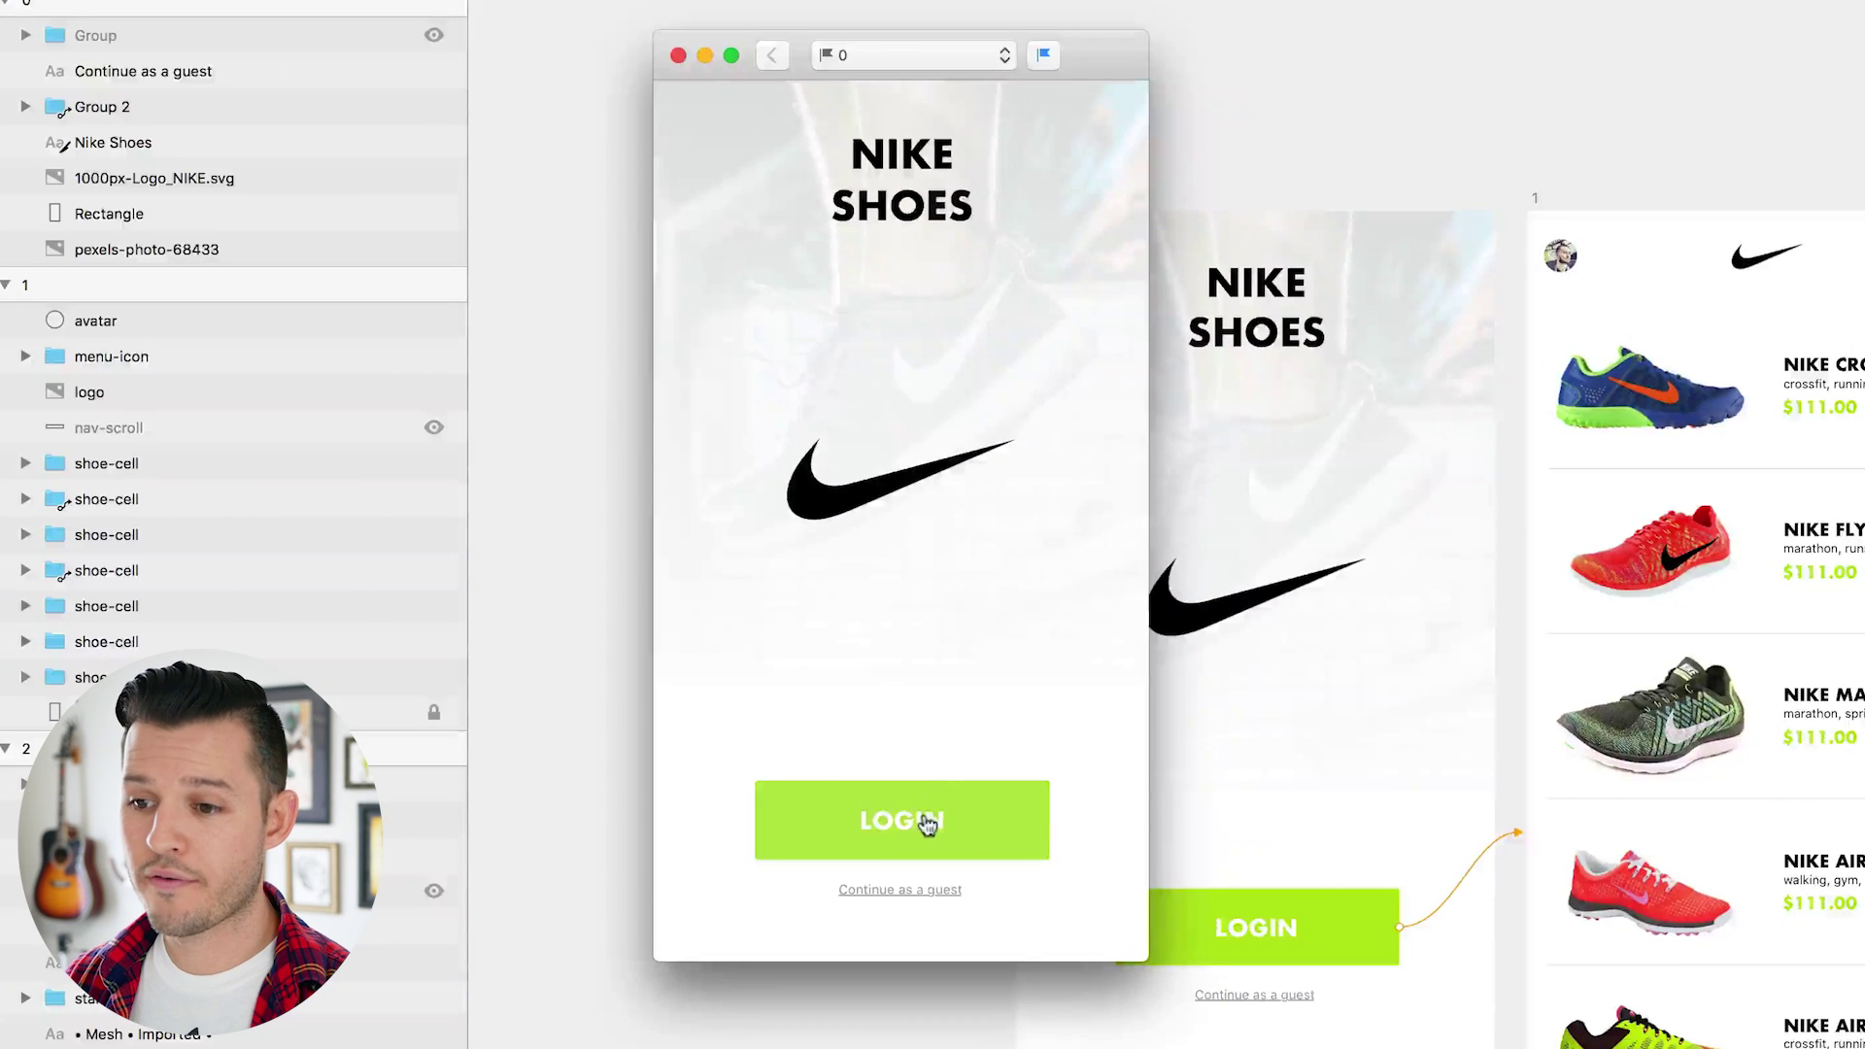
- Test LOGIN, then the Crosstrek and Flyknit detail pages and their back arrows
{"action": "left_click", "coordinate": [926, 823]}
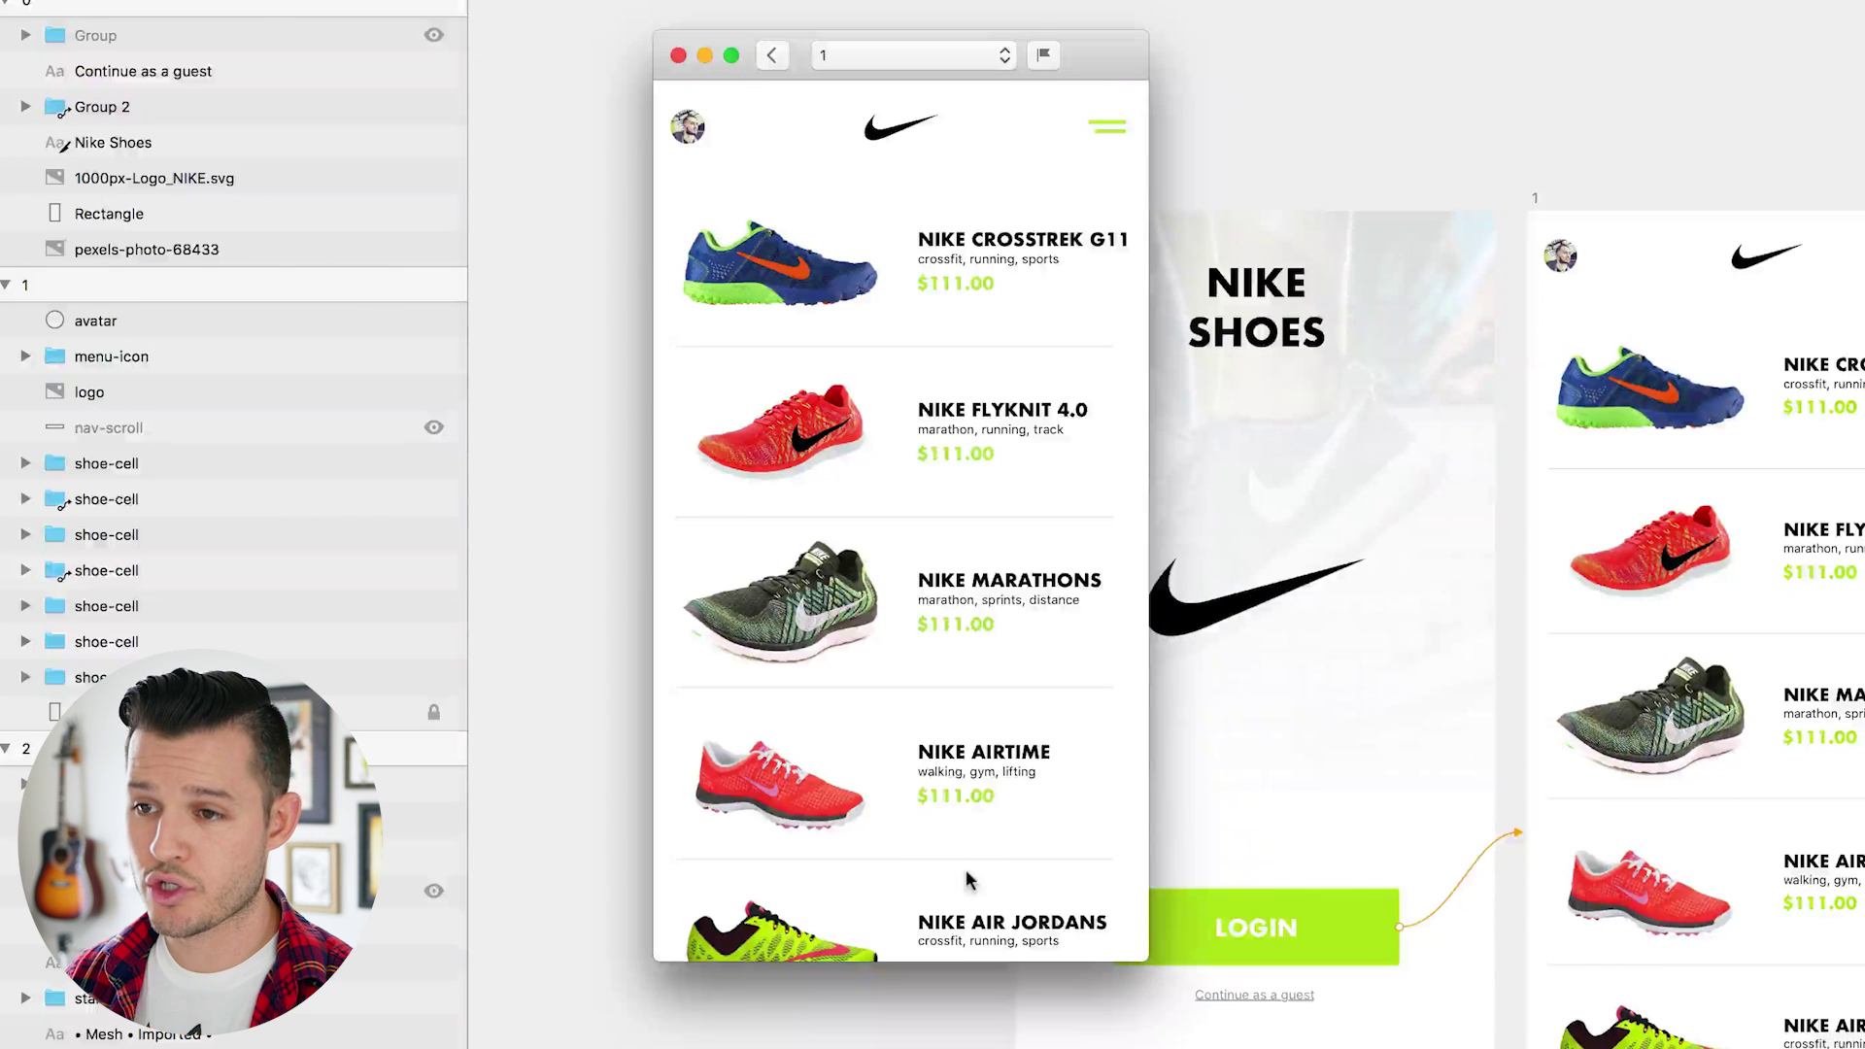
{"action": "left_click", "coordinate": [769, 249]}
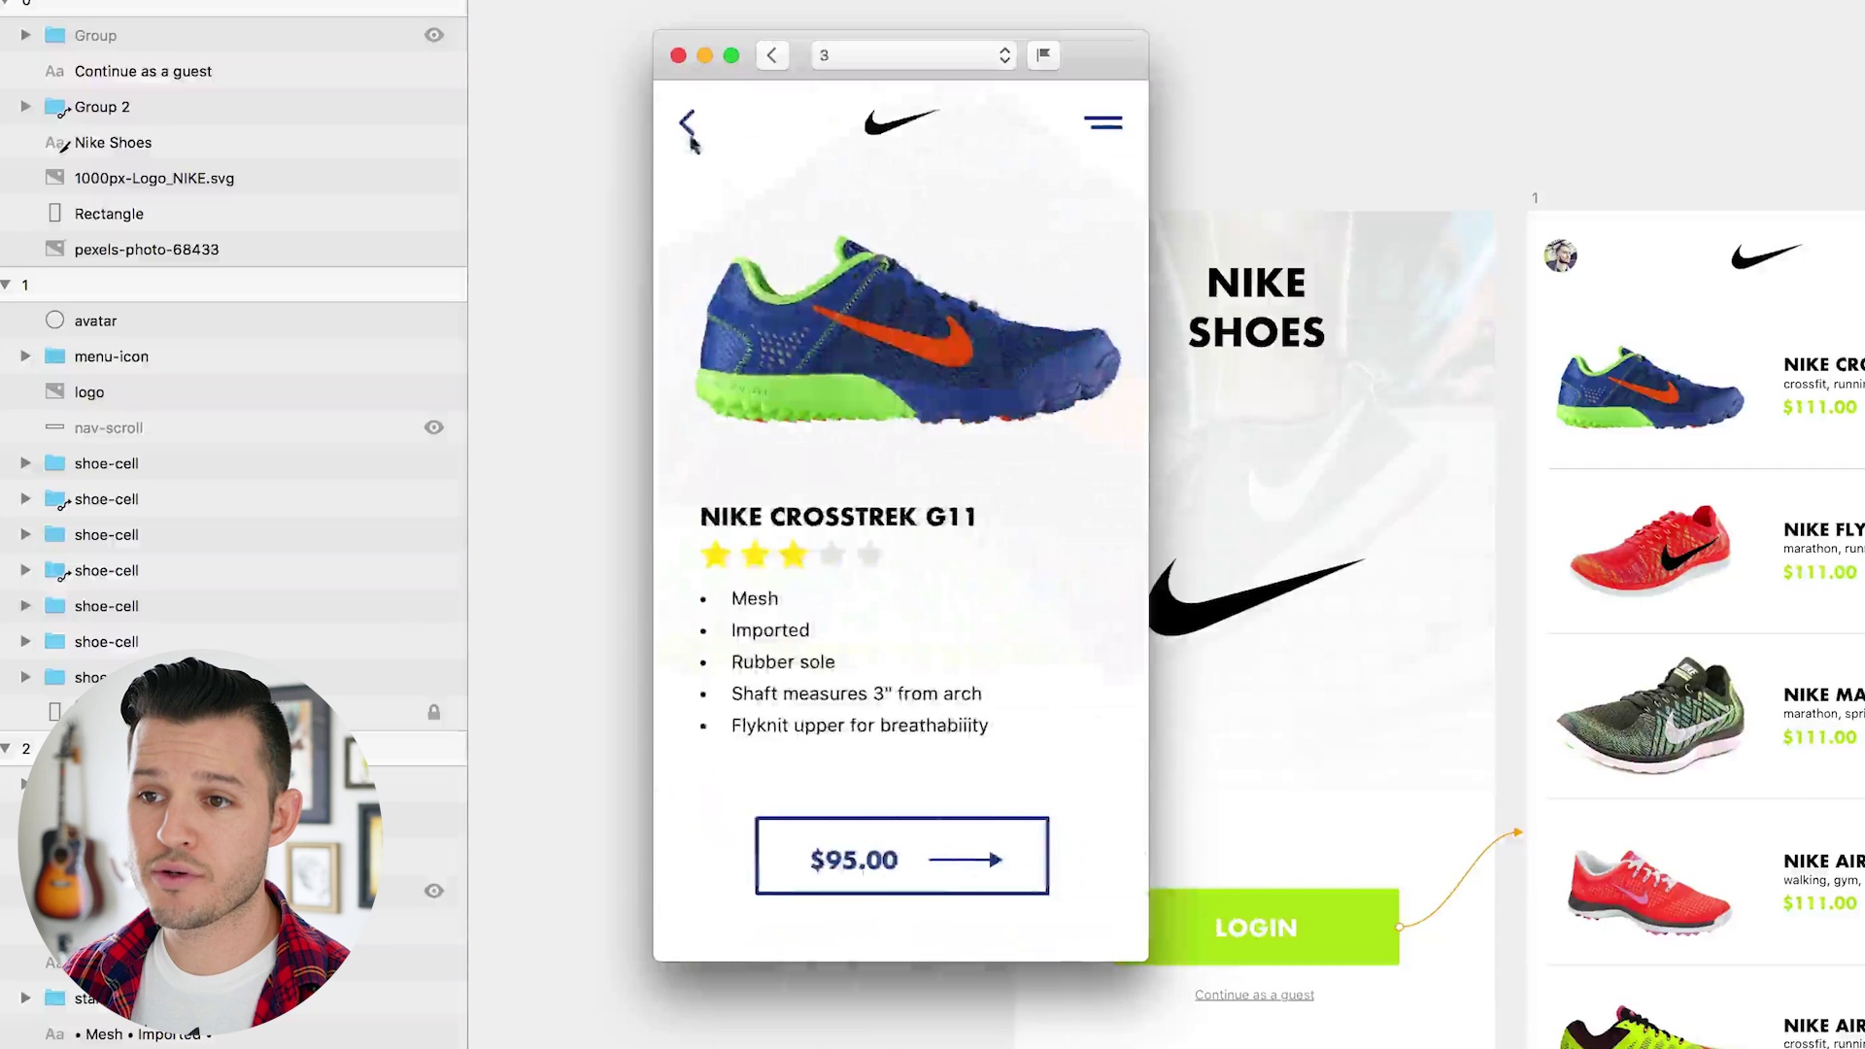
{"action": "left_click", "coordinate": [686, 130]}
{"action": "left_click", "coordinate": [879, 468]}
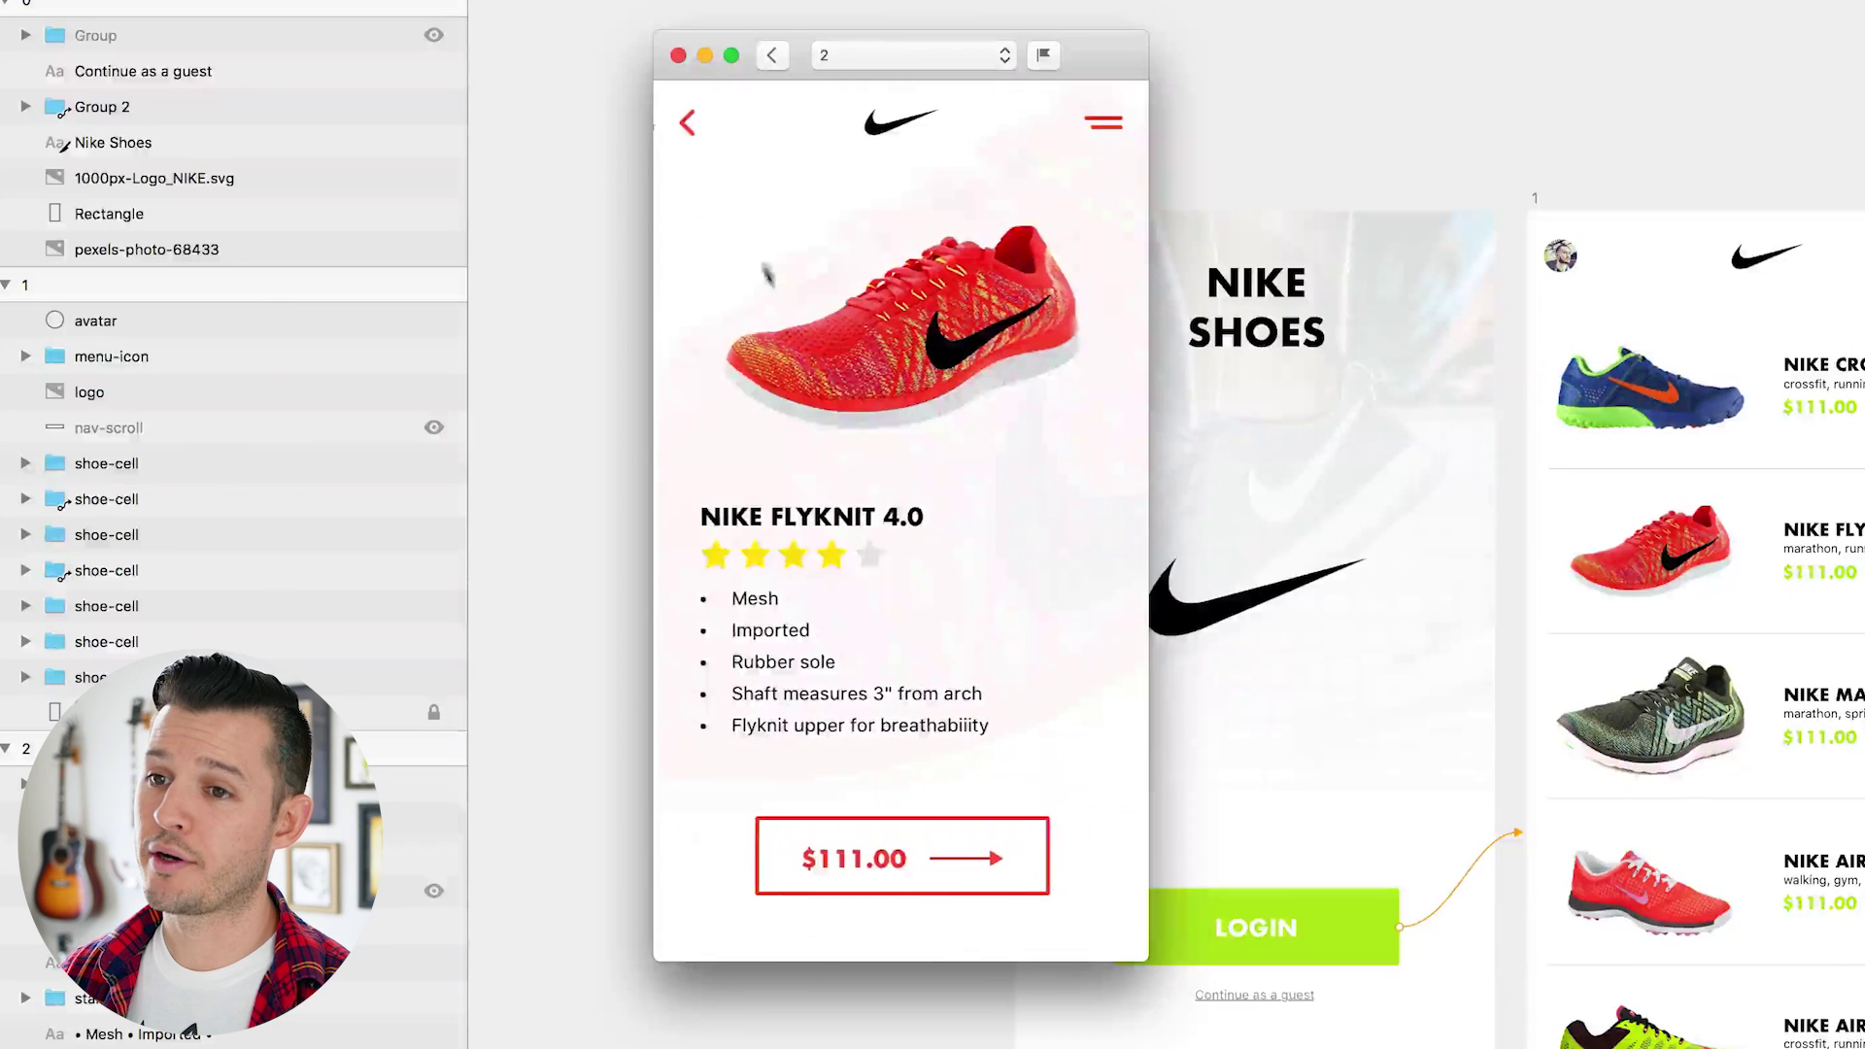
{"action": "left_click", "coordinate": [687, 131]}
{"action": "scroll", "coordinate": [880, 468], "scroll_direction": "down", "scroll_amount": 5}
{"action": "scroll", "coordinate": [882, 459], "scroll_direction": "up", "scroll_amount": 5}
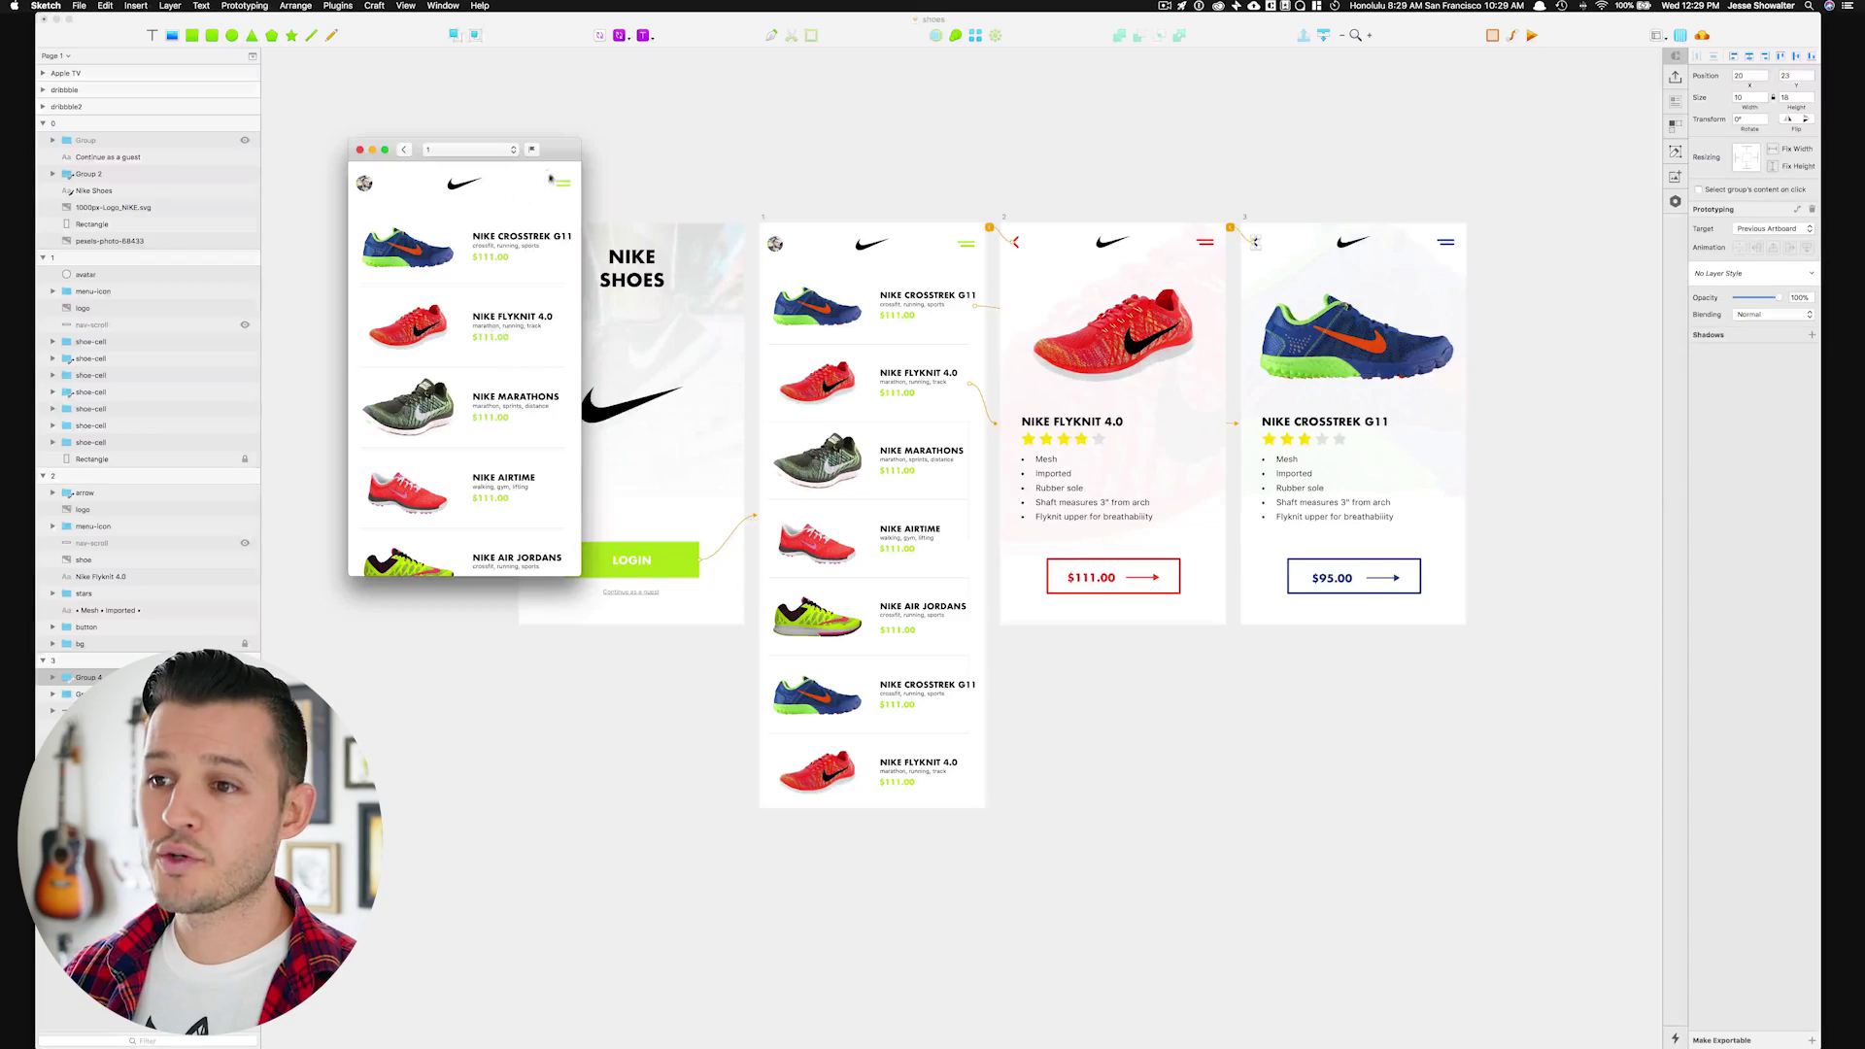
- Close the preview and push the updated shoes document to Sketch Cloud
{"action": "key", "text": "super+w"}
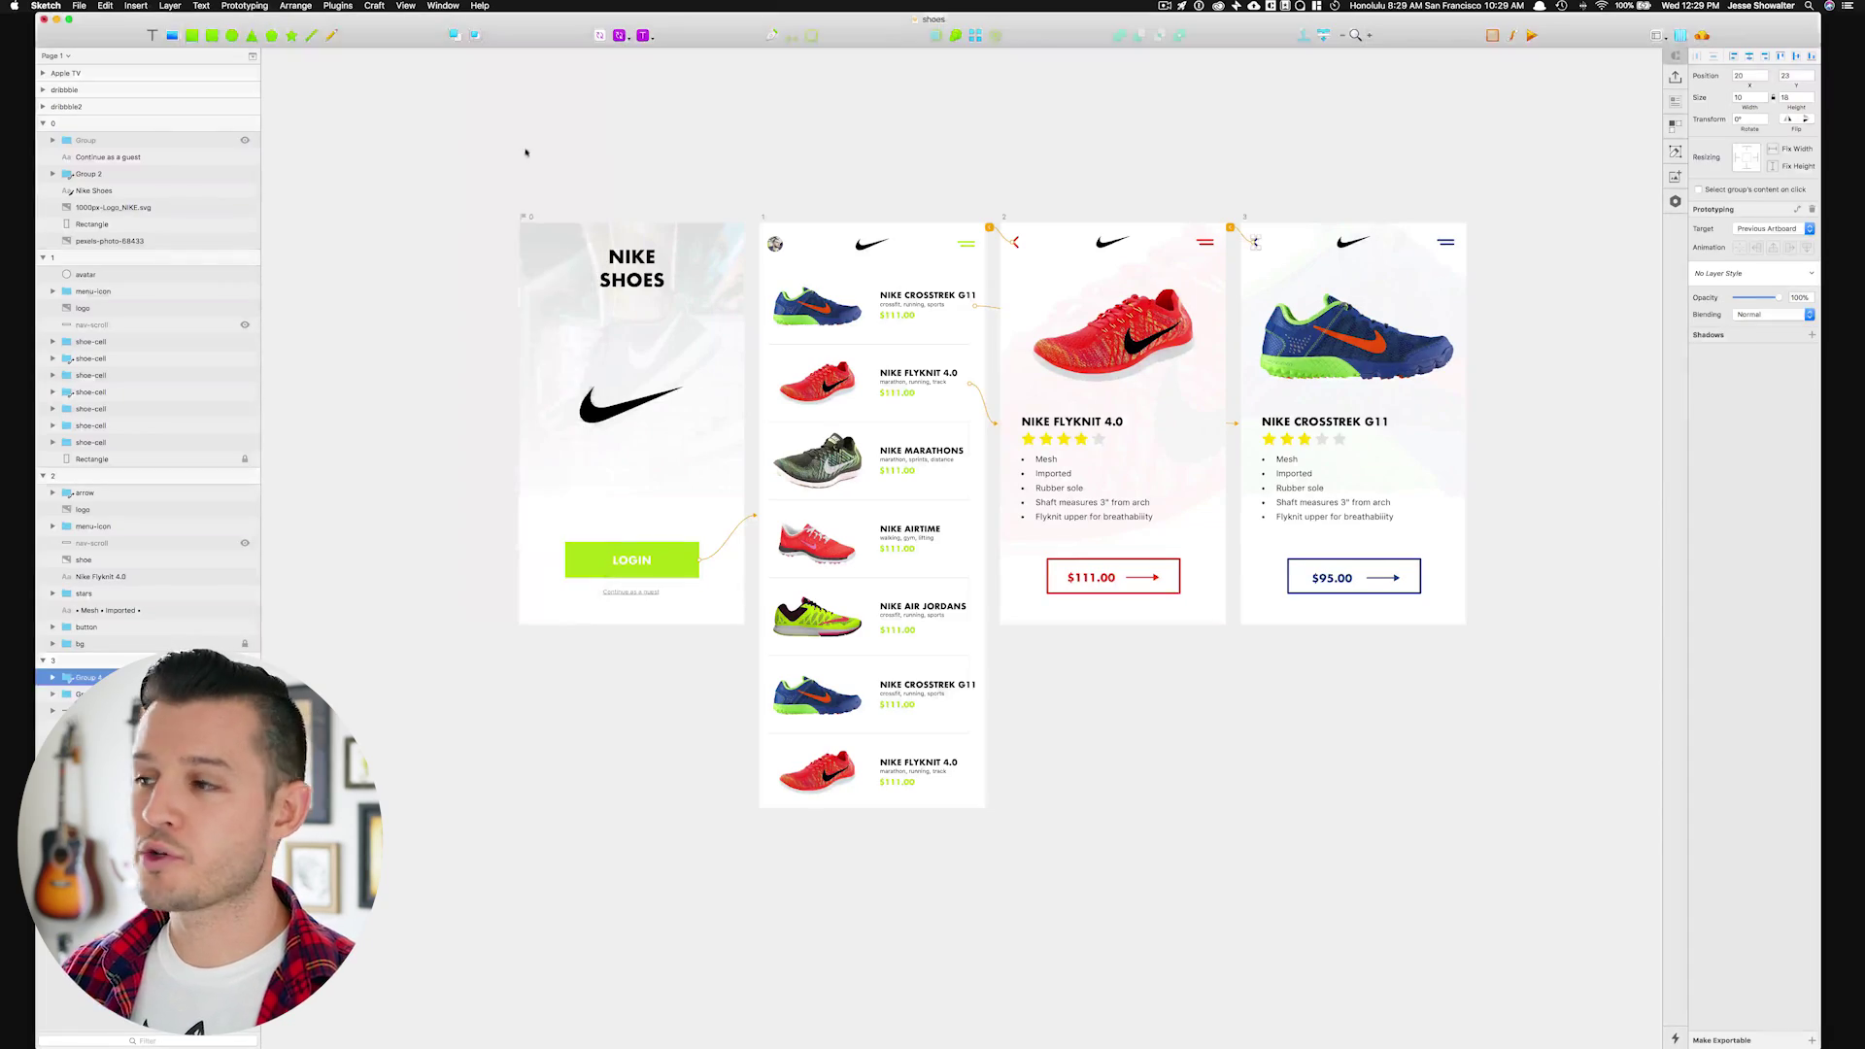
{"action": "left_click", "coordinate": [1702, 35]}
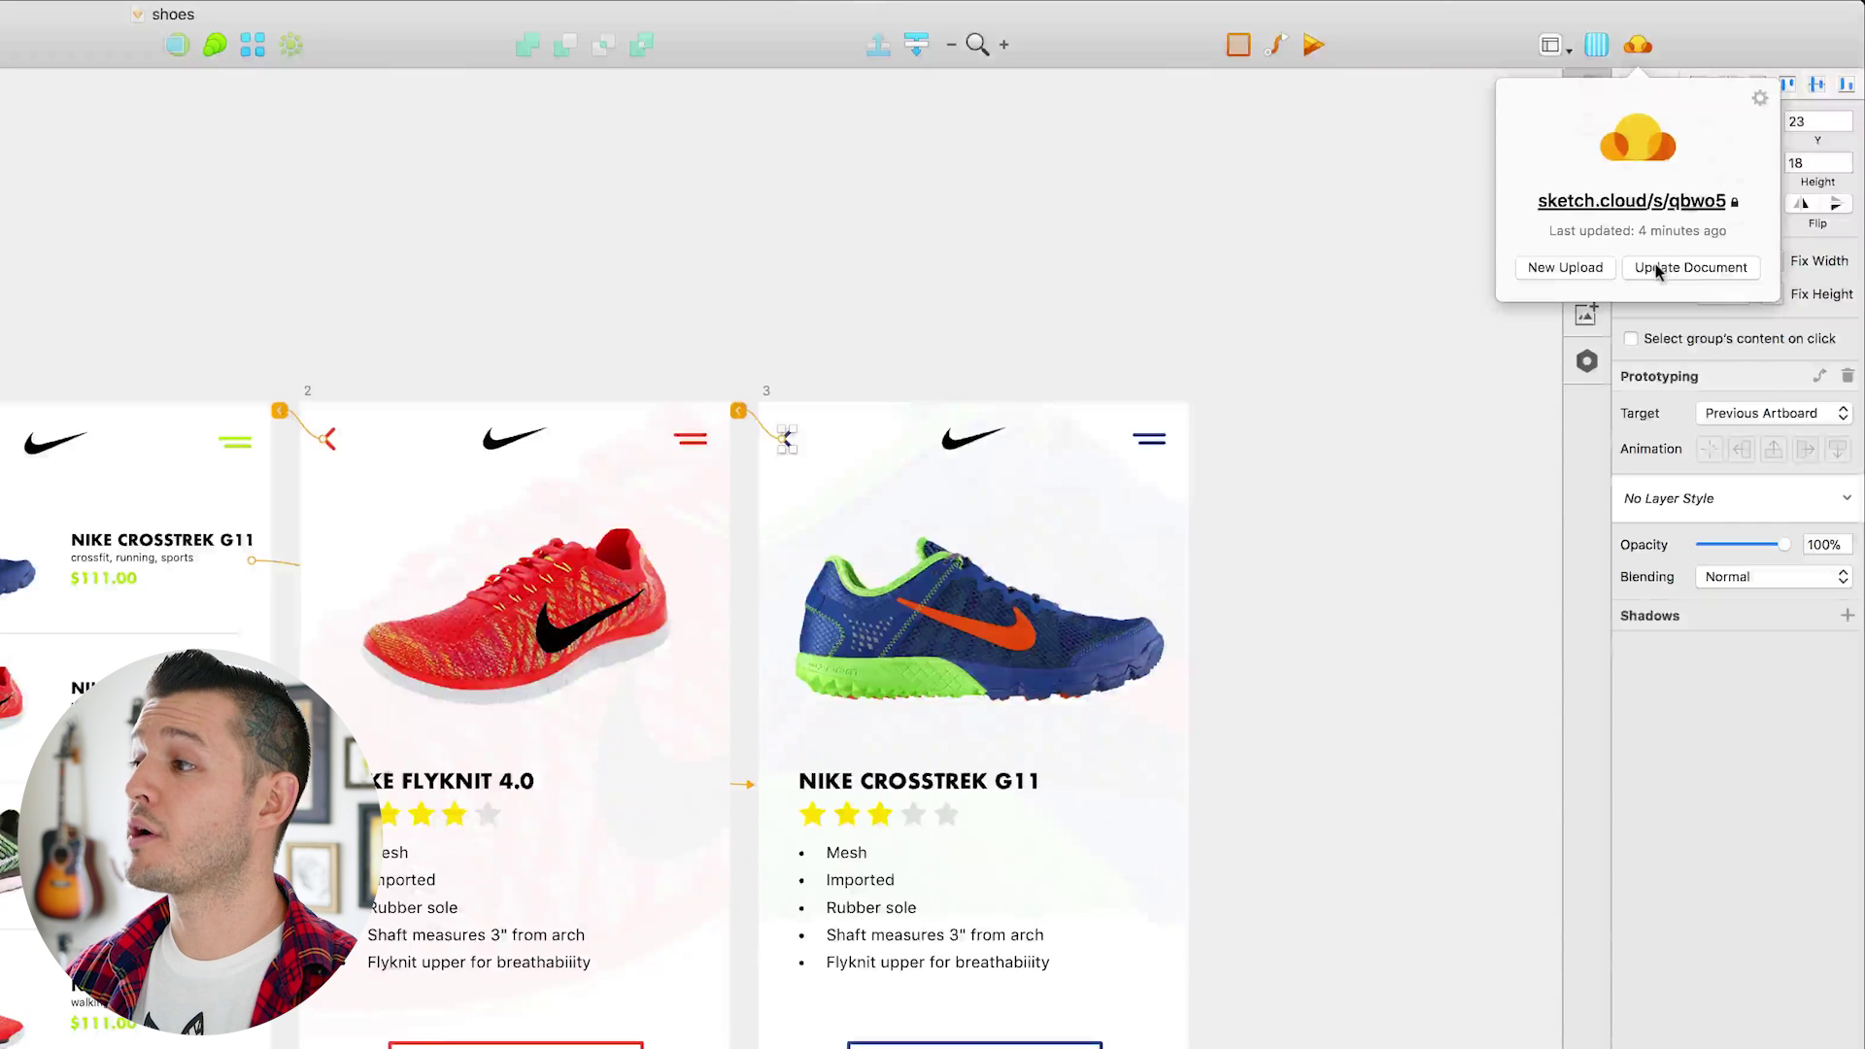
{"action": "left_click", "coordinate": [1655, 265]}
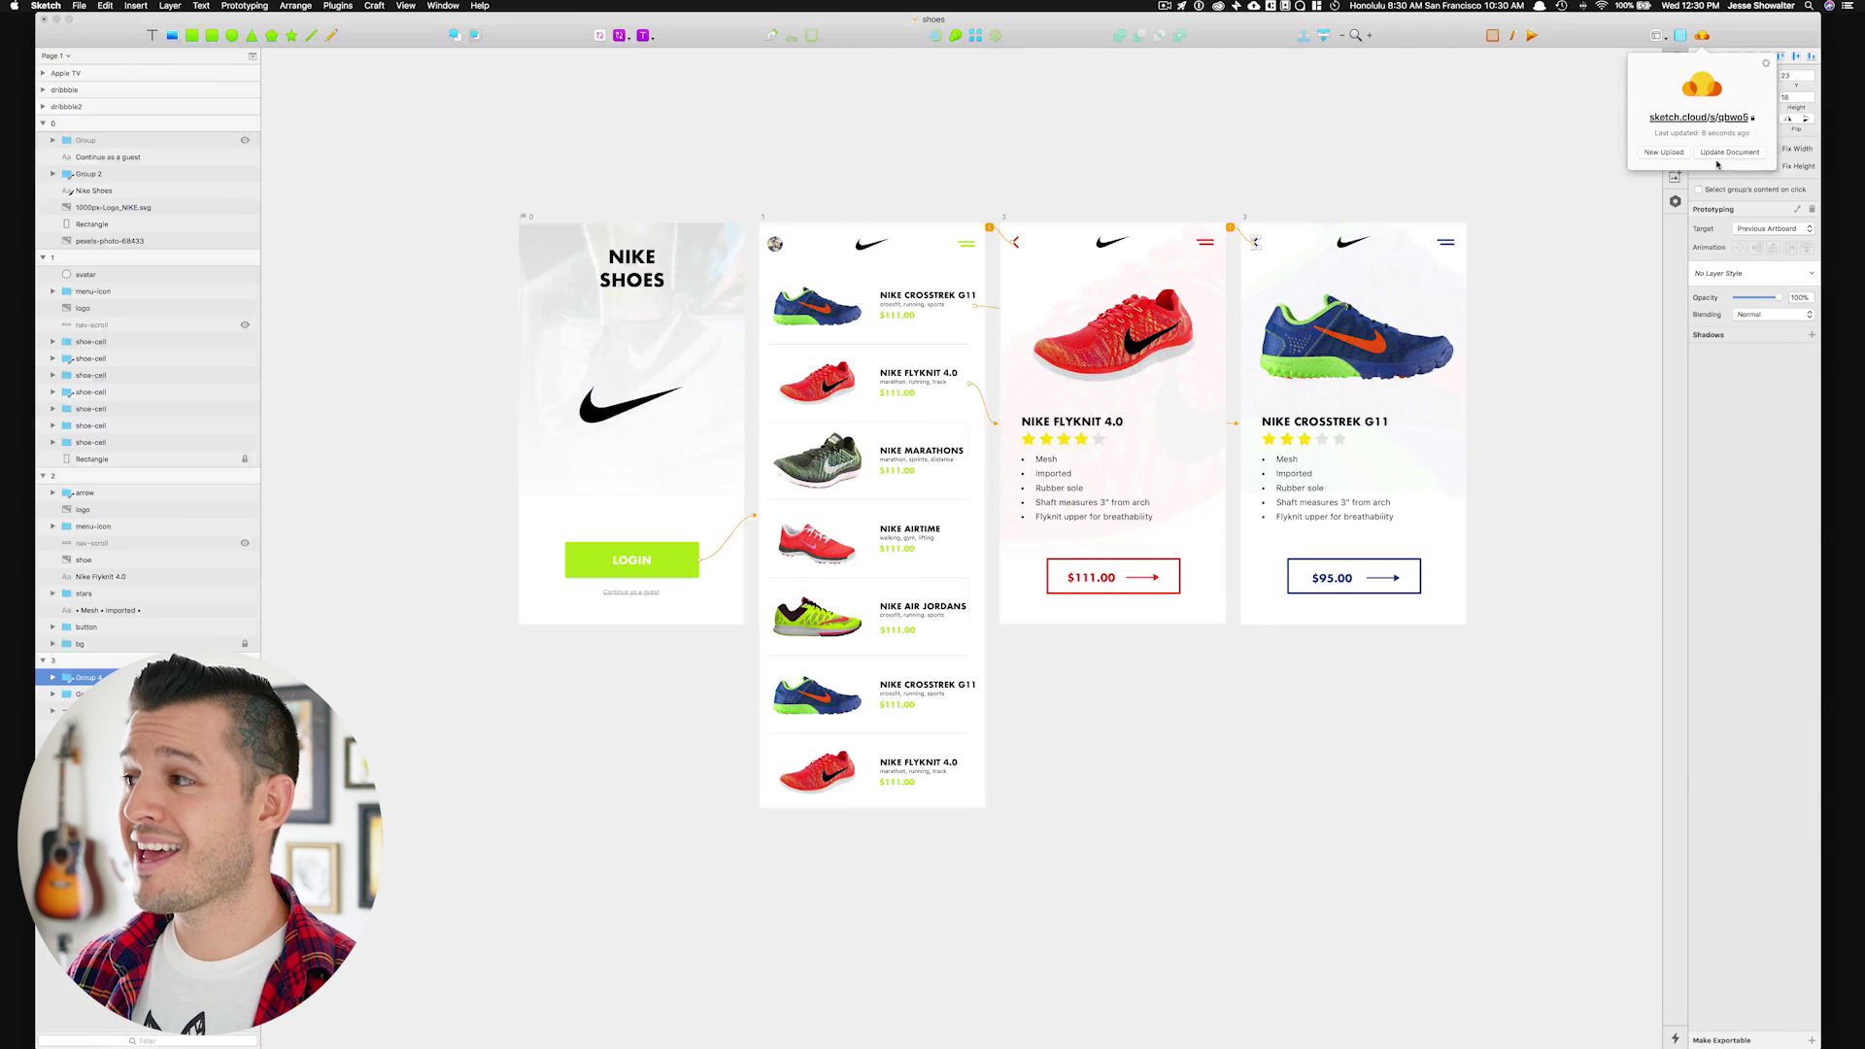
- Open the shoes document's sketch.cloud link in Chrome
{"action": "left_click", "coordinate": [1704, 117]}
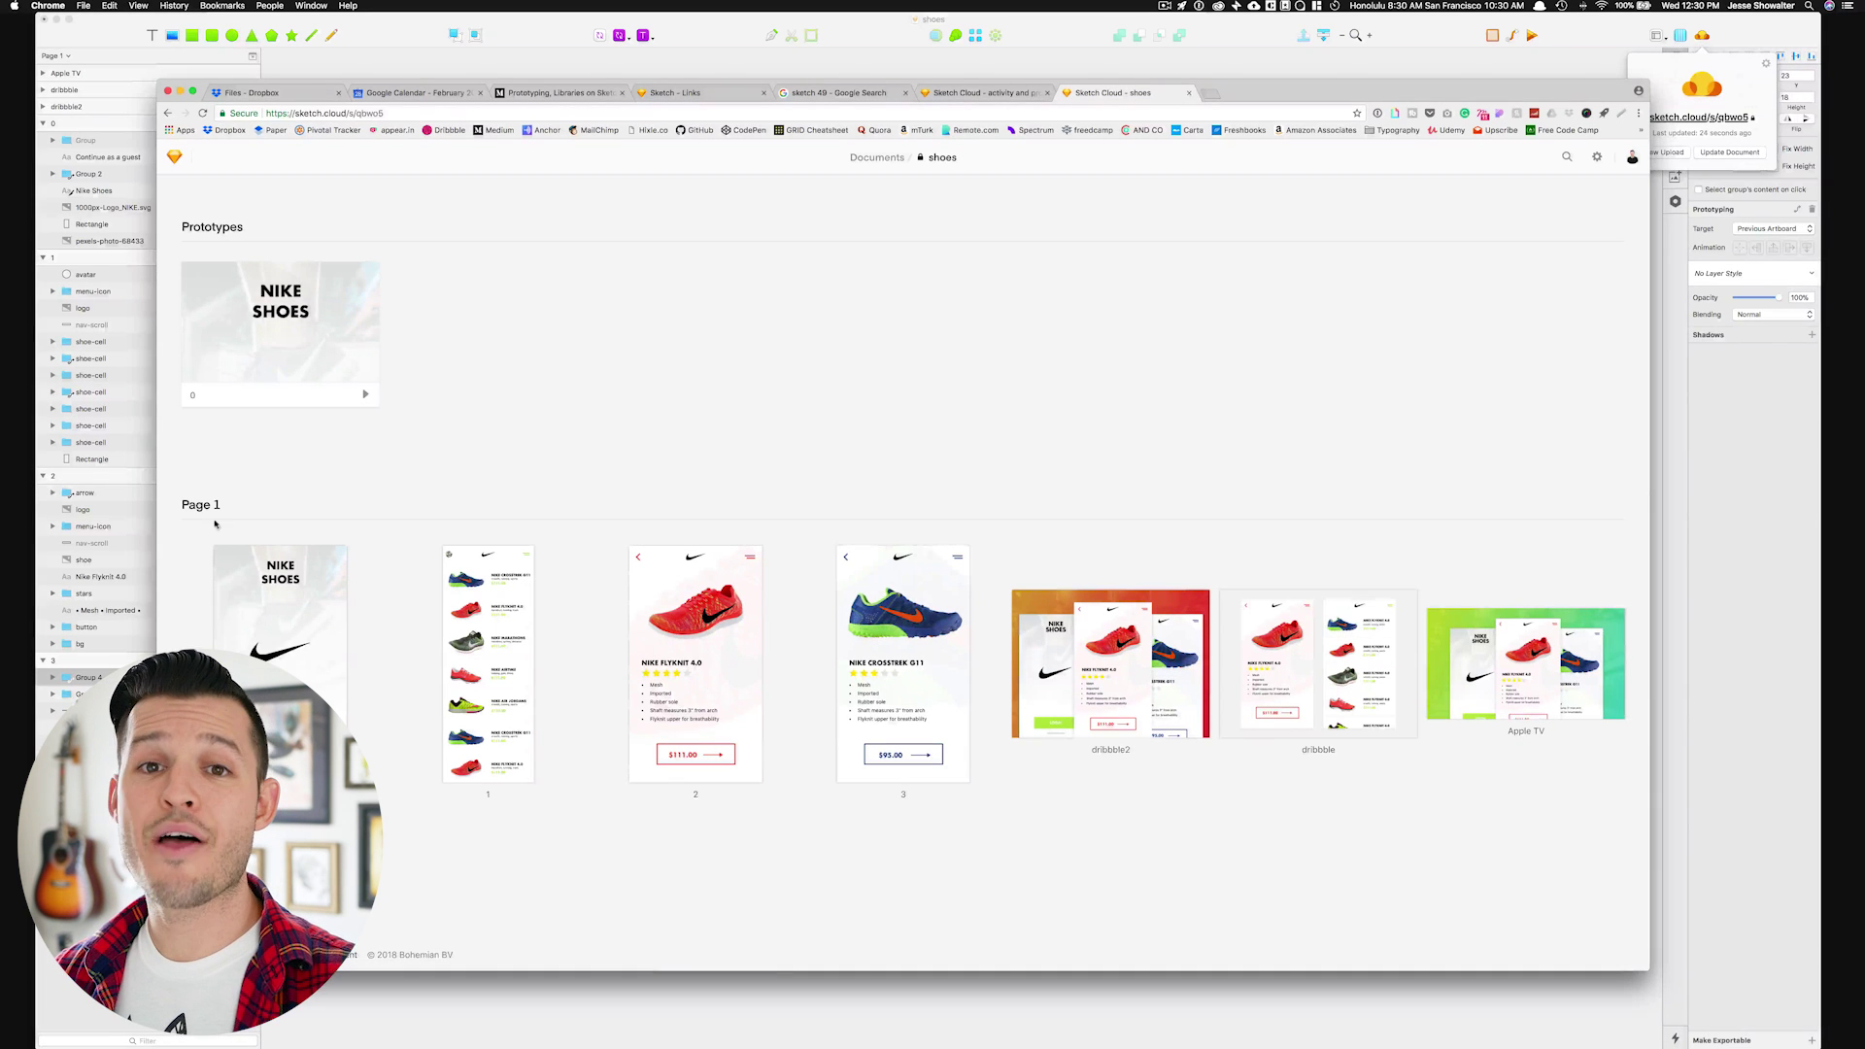
- Play the prototype through LOGIN and both shoe detail pages, then post the comment 'awesome!!!'
{"action": "left_click", "coordinate": [317, 331]}
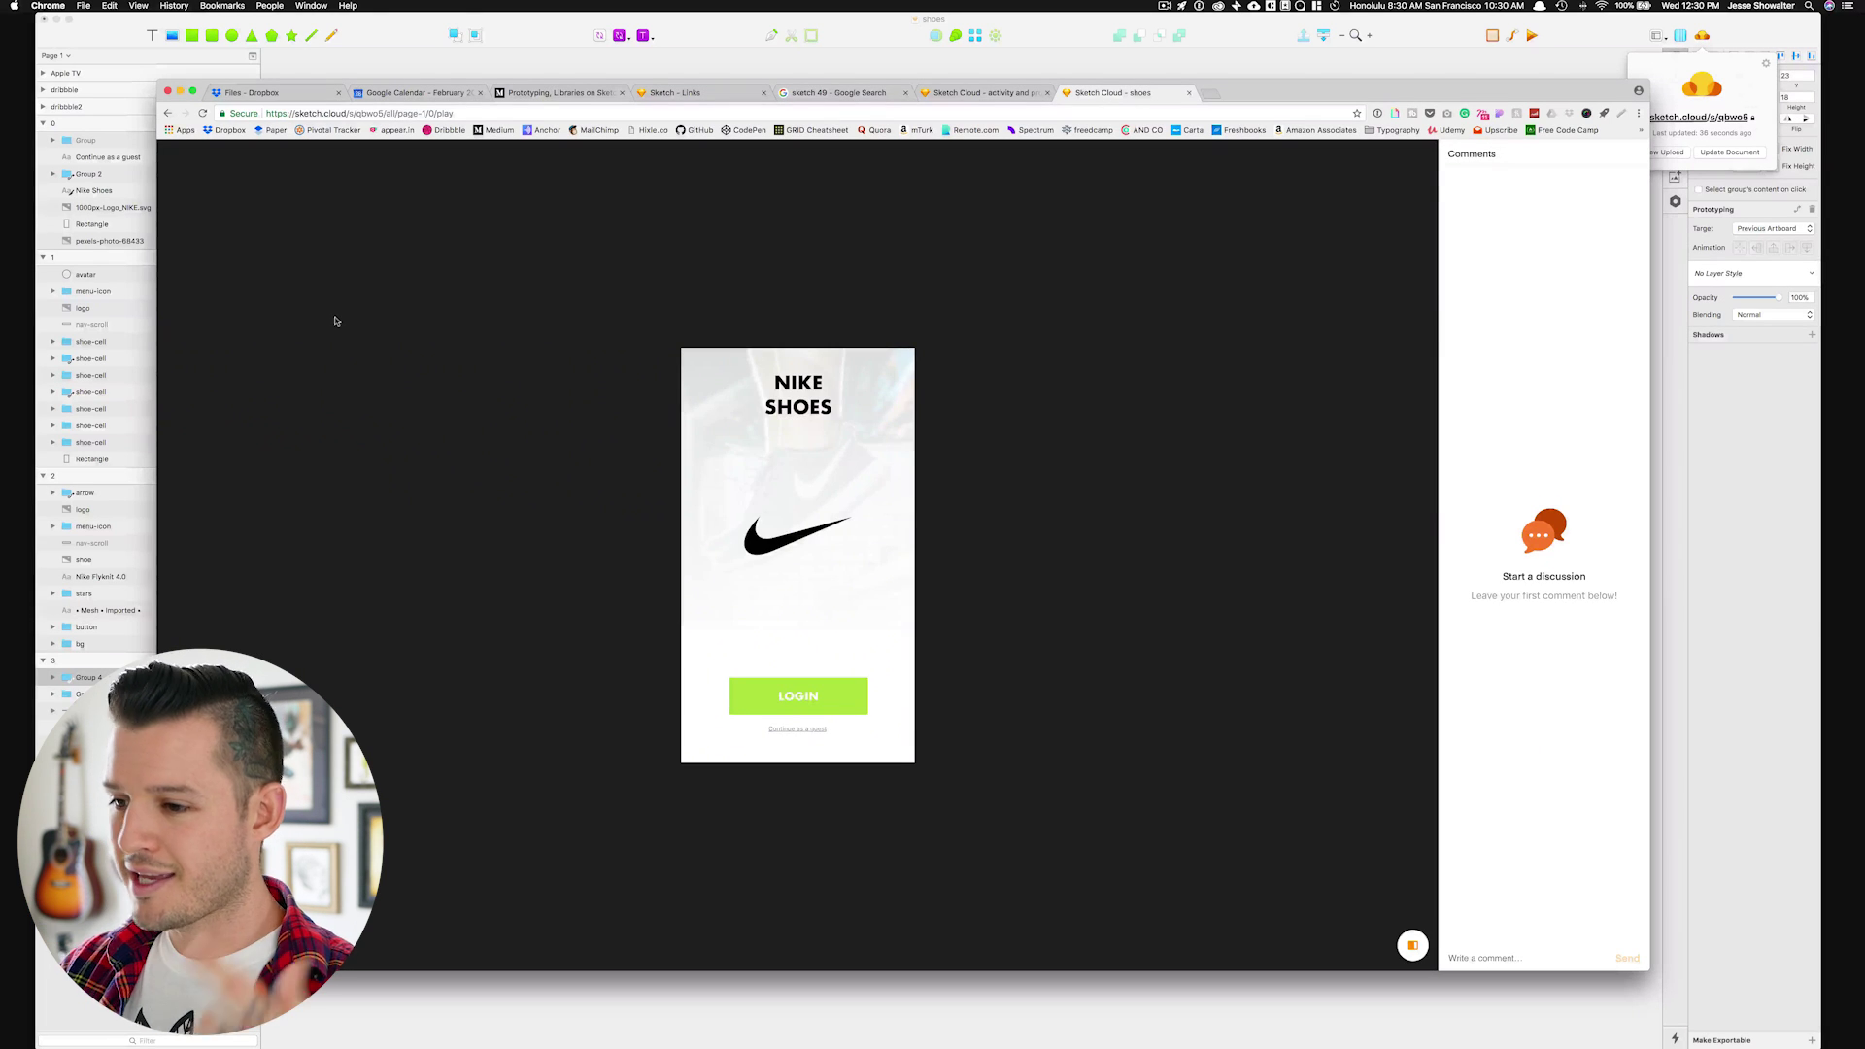
{"action": "left_click", "coordinate": [828, 699]}
{"action": "left_click", "coordinate": [799, 447]}
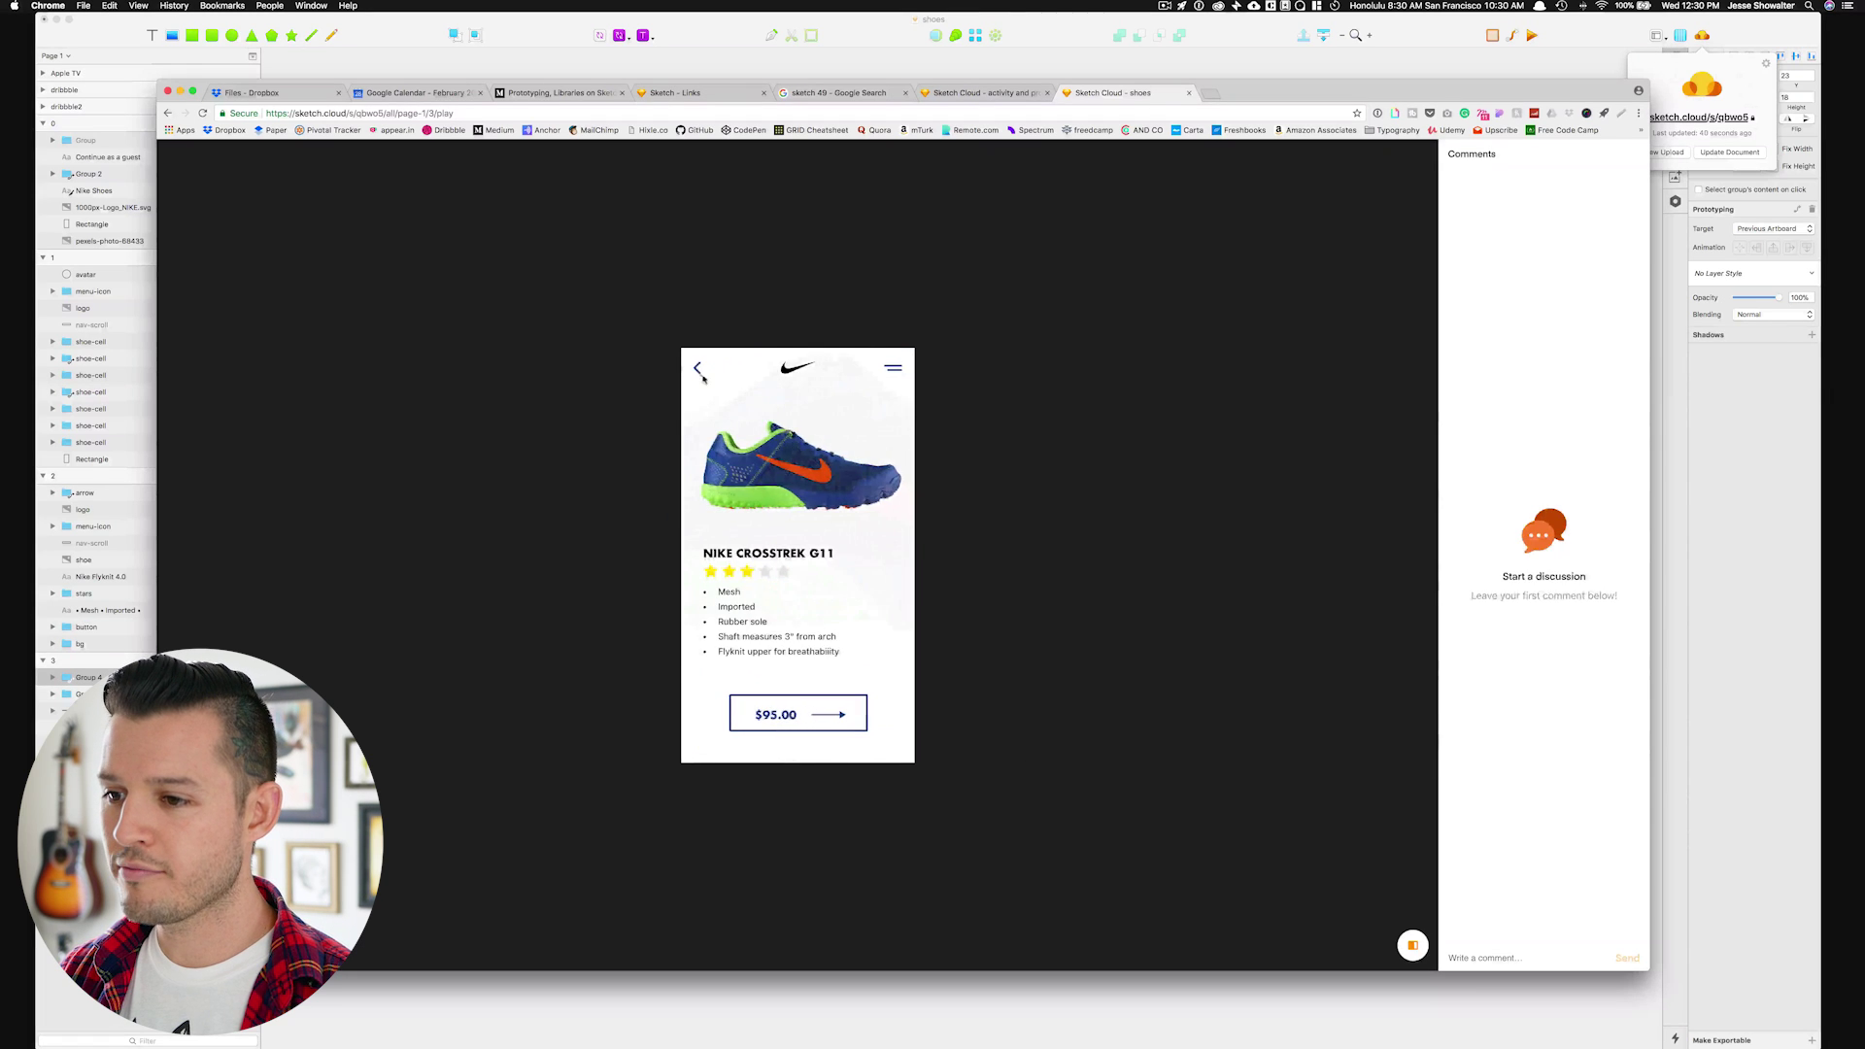
{"action": "left_click", "coordinate": [703, 371]}
{"action": "left_click", "coordinate": [790, 509]}
{"action": "left_click", "coordinate": [704, 370]}
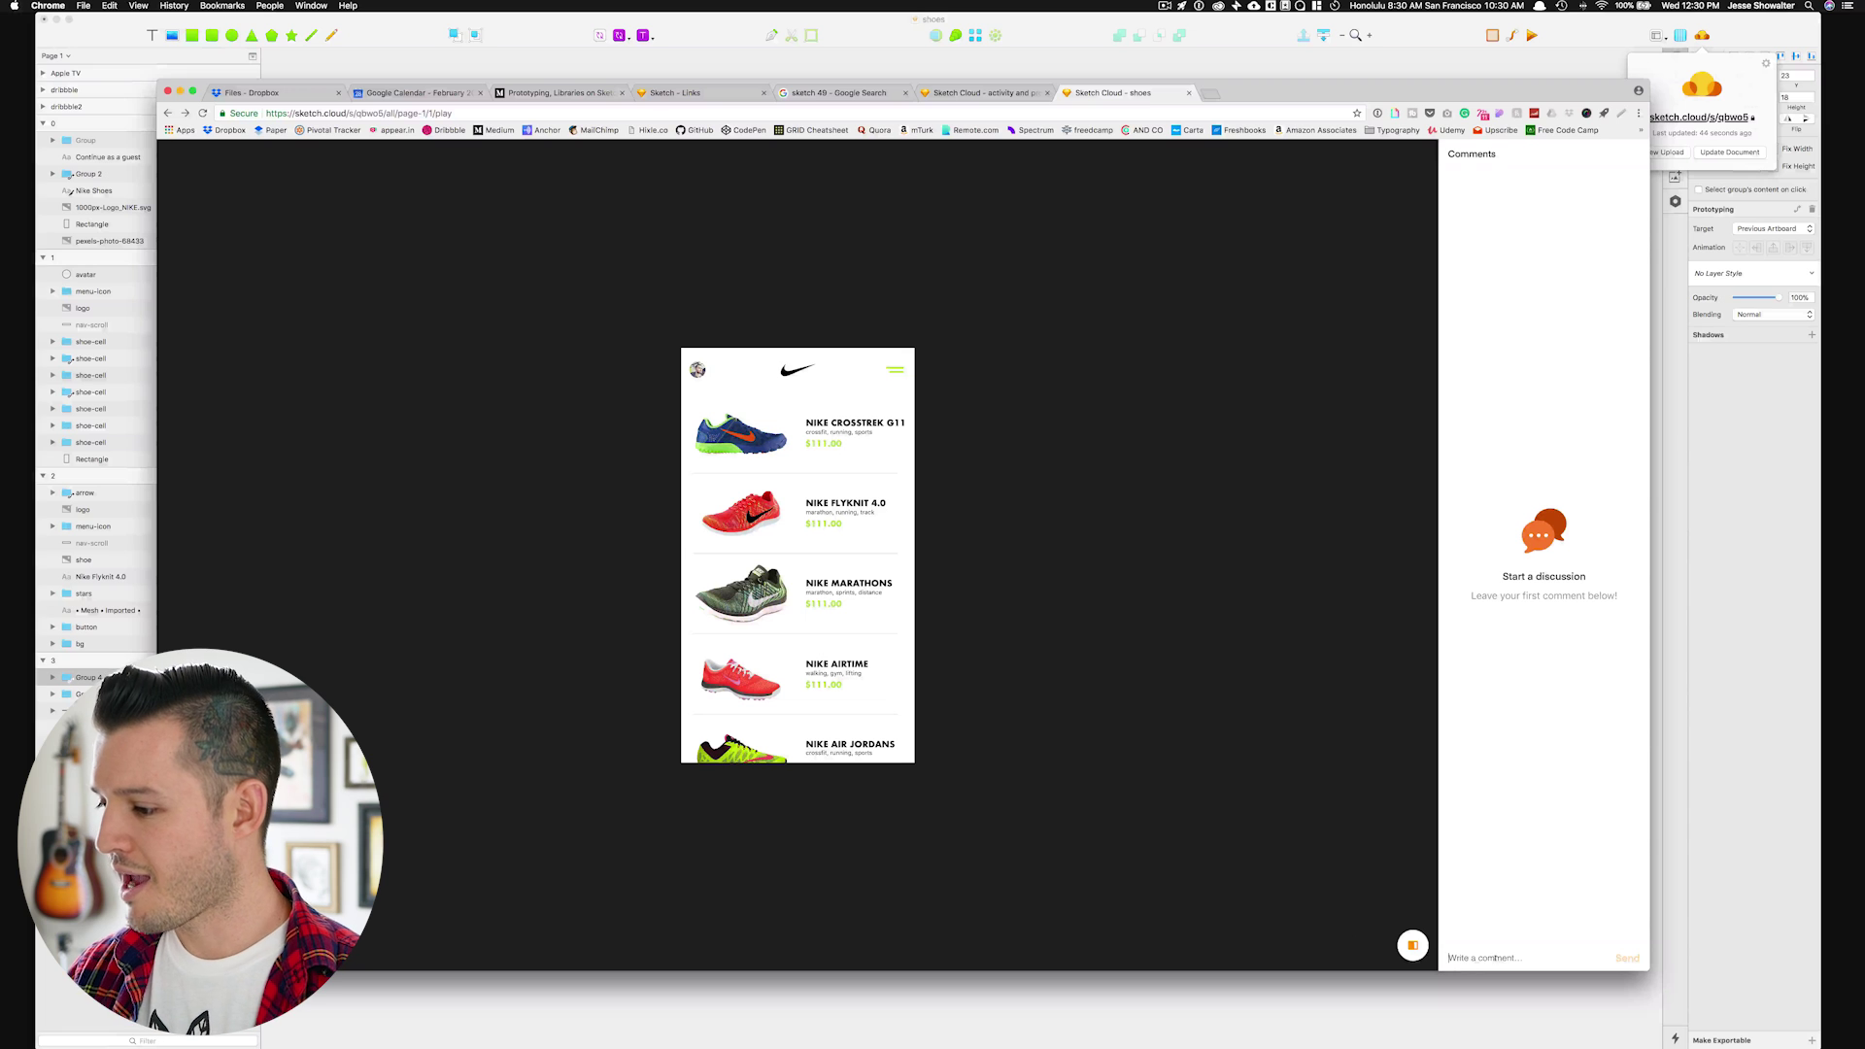
{"action": "type", "text": "awesome!!!"}
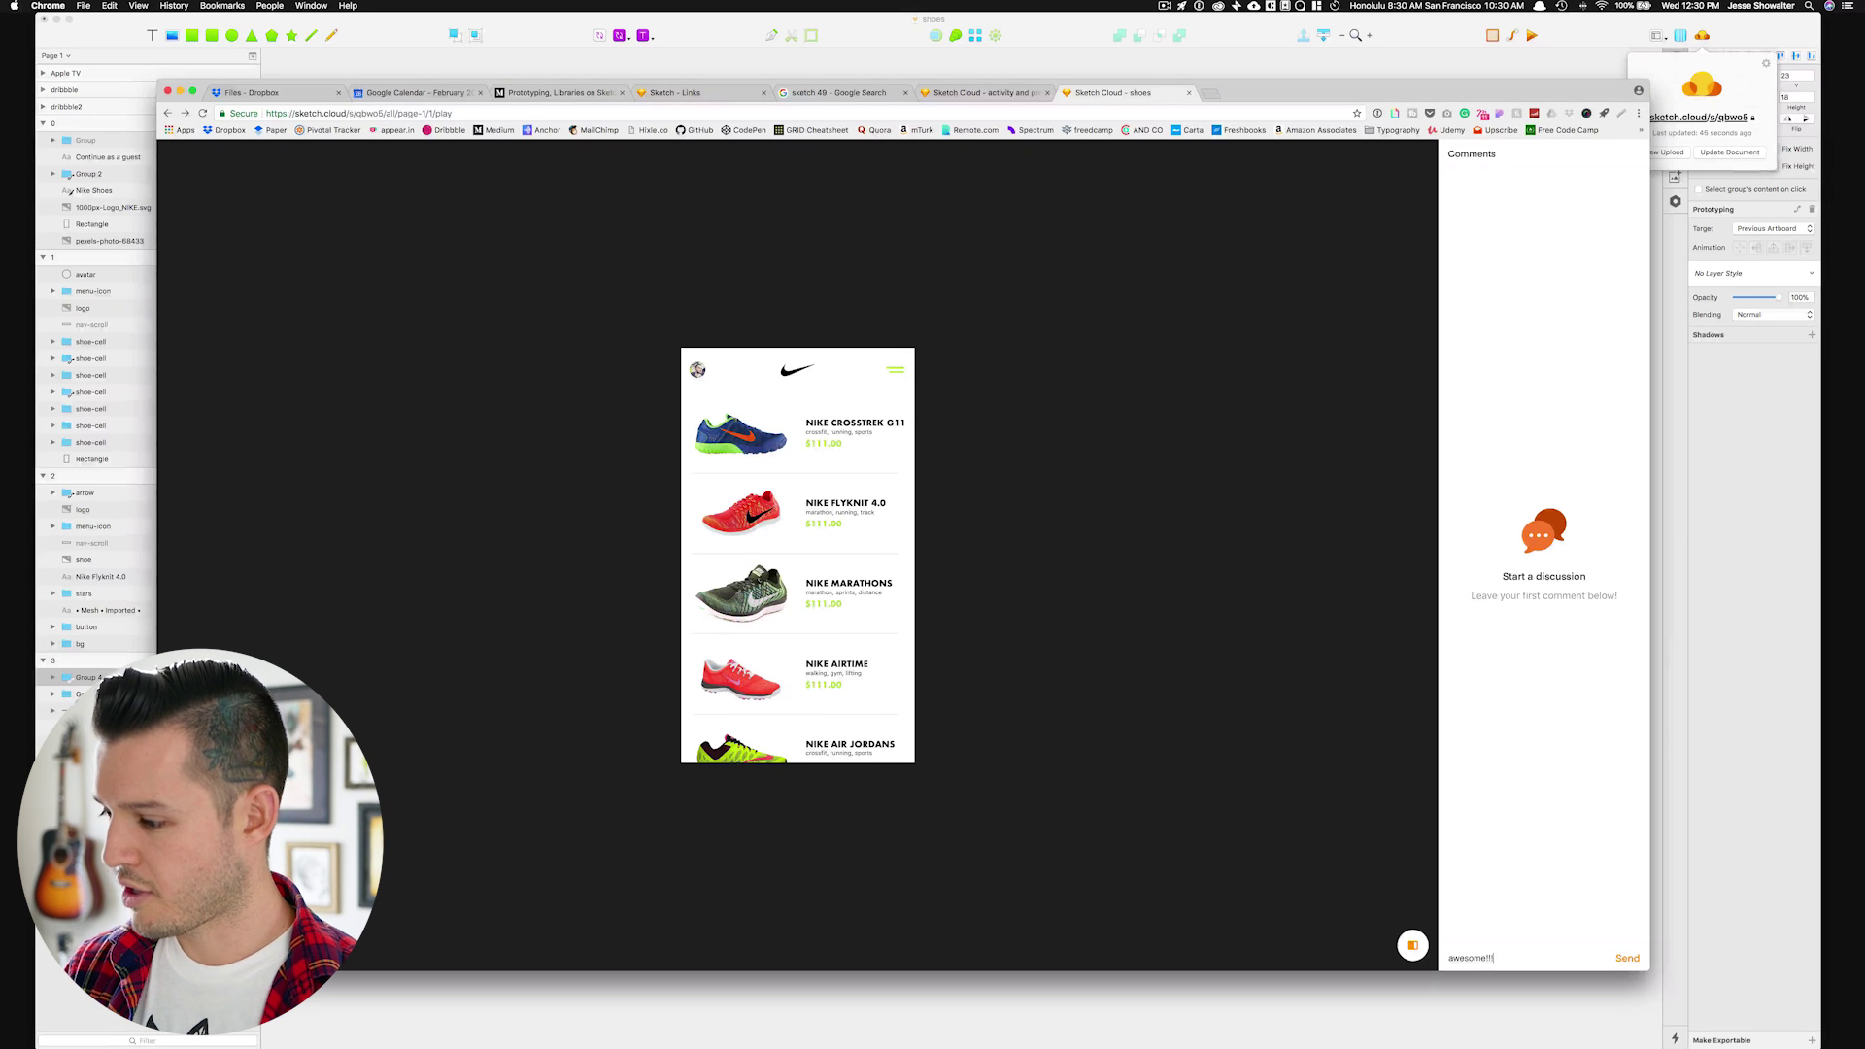
{"action": "key", "text": "Return"}
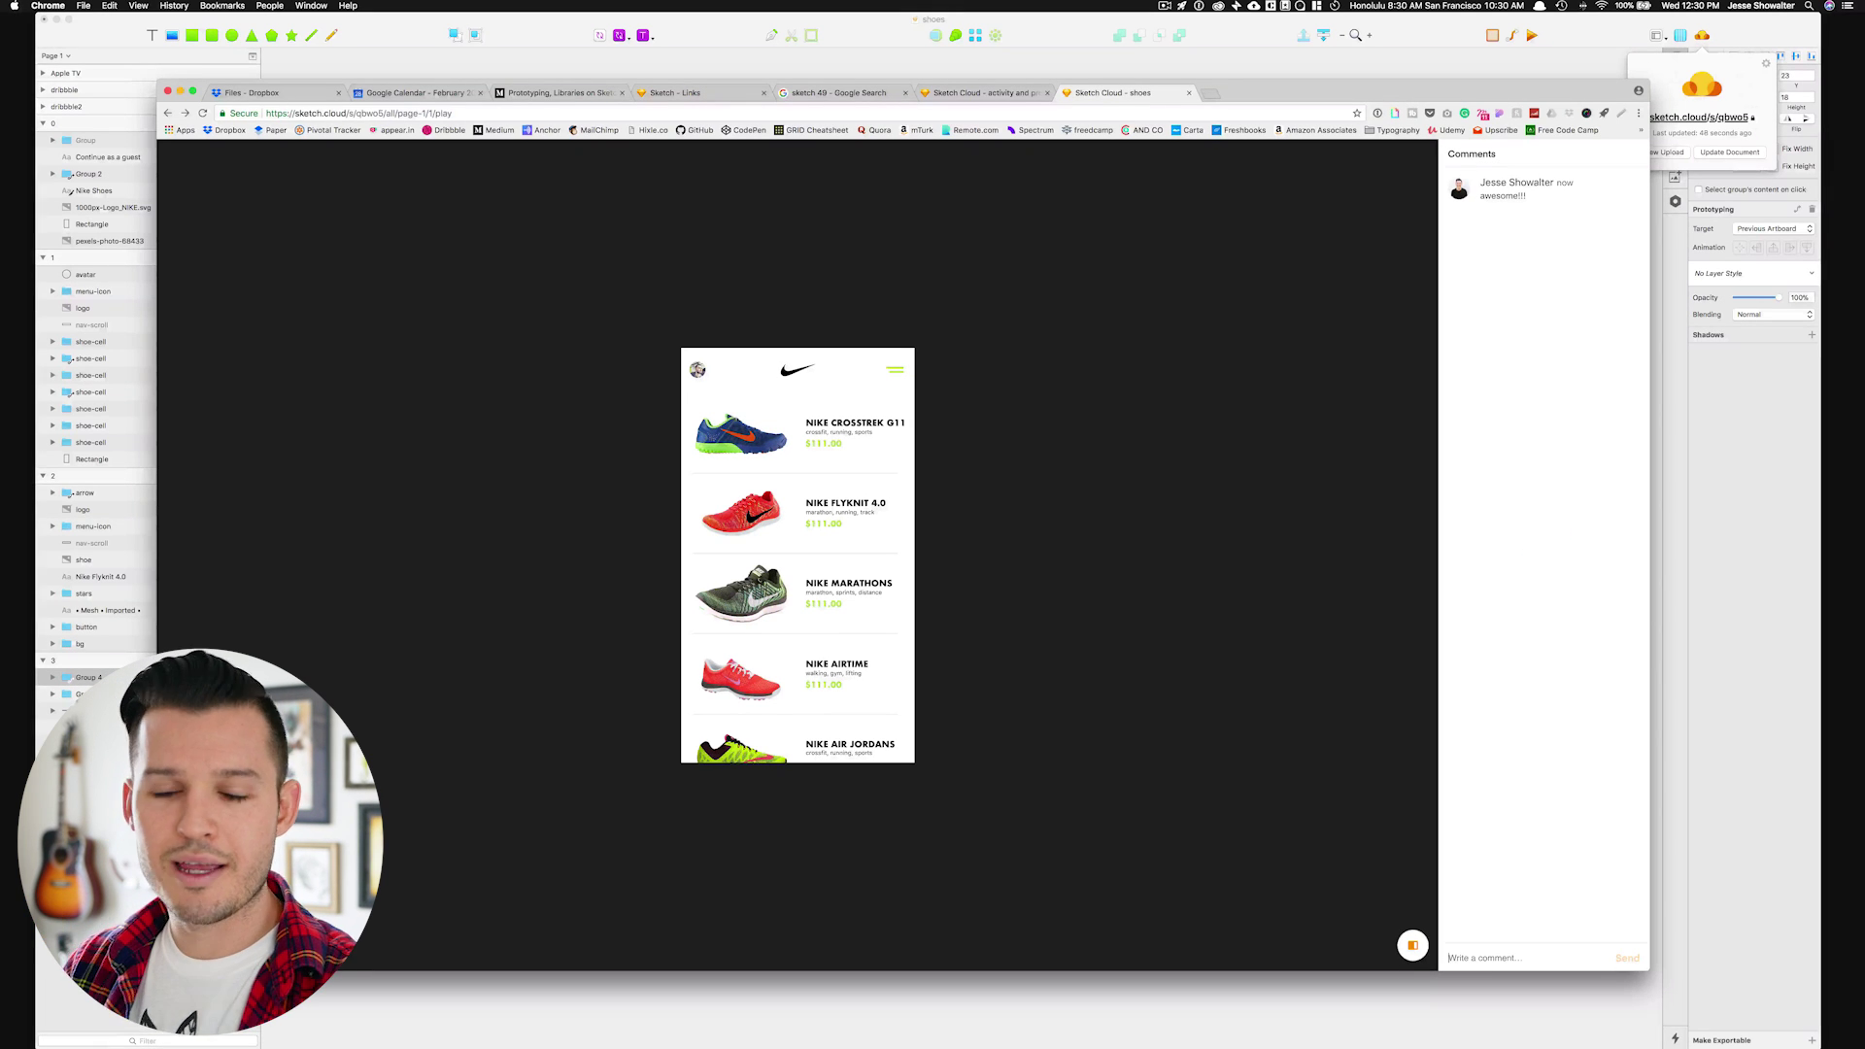